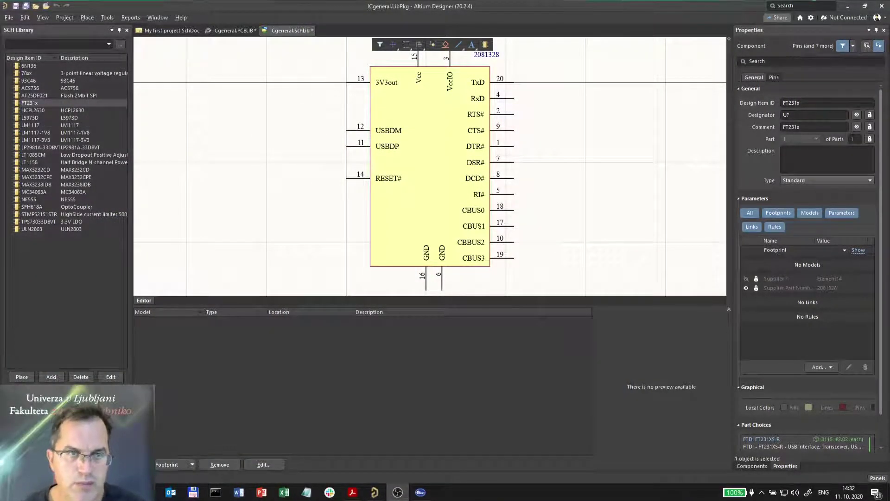
- Open ICgeneral.PcbLib from the project and add a new empty footprint, PCBCOMPONENT_1
{"action": "left_click", "coordinate": [19, 389]}
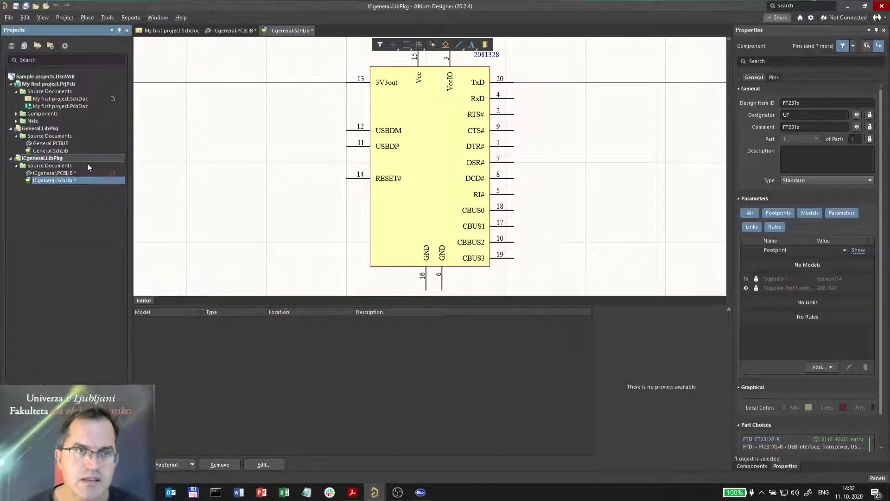
{"action": "left_click", "coordinate": [55, 174]}
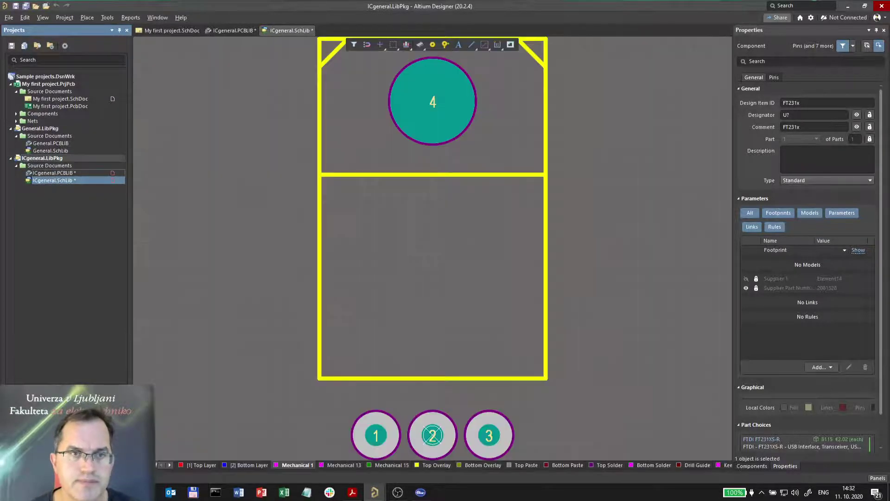
{"action": "left_click", "coordinate": [51, 389]}
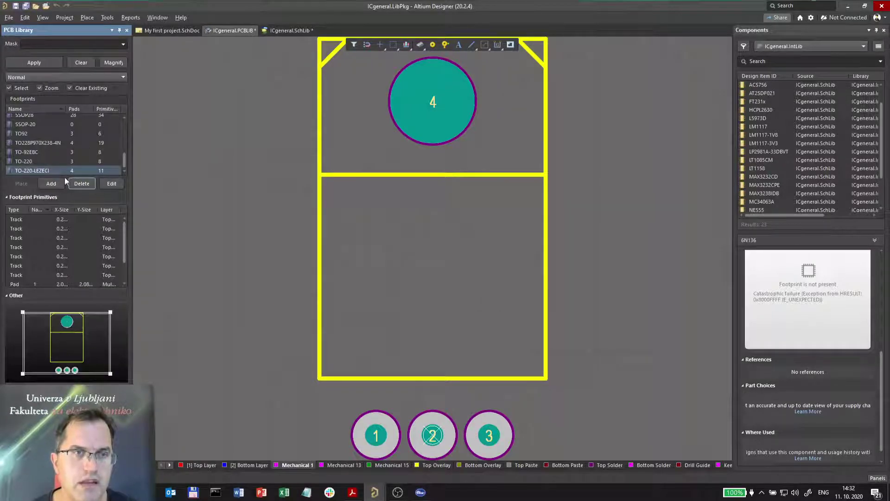
{"action": "left_click", "coordinate": [52, 183]}
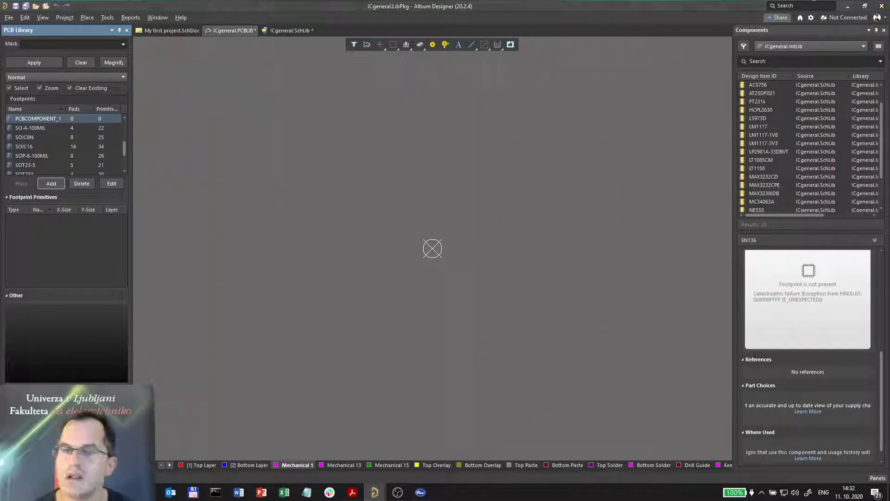
{"action": "key", "text": "alt+Tab"}
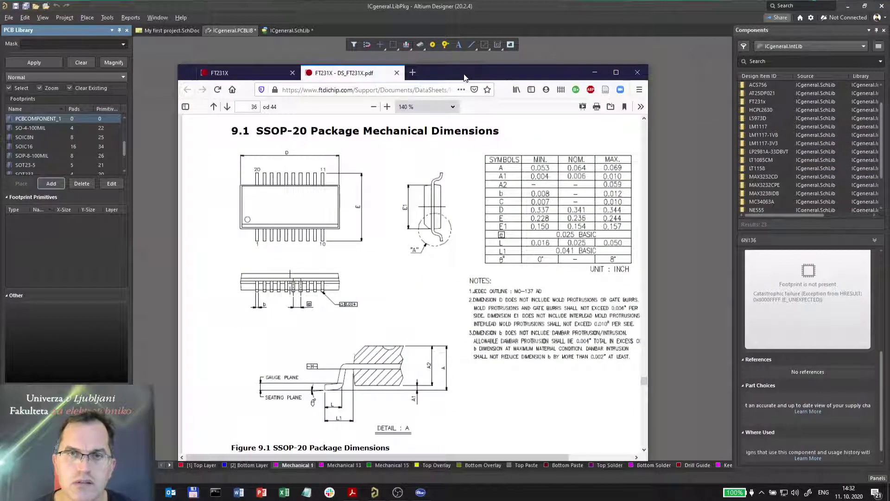
{"action": "scroll", "coordinate": [478, 244], "scroll_direction": "up", "scroll_amount": 5}
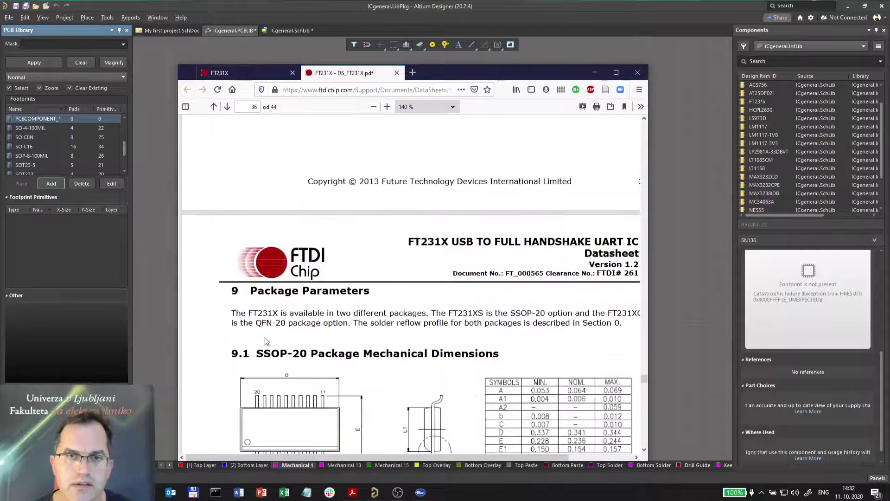
{"action": "scroll", "coordinate": [313, 357], "scroll_direction": "down", "scroll_amount": 5}
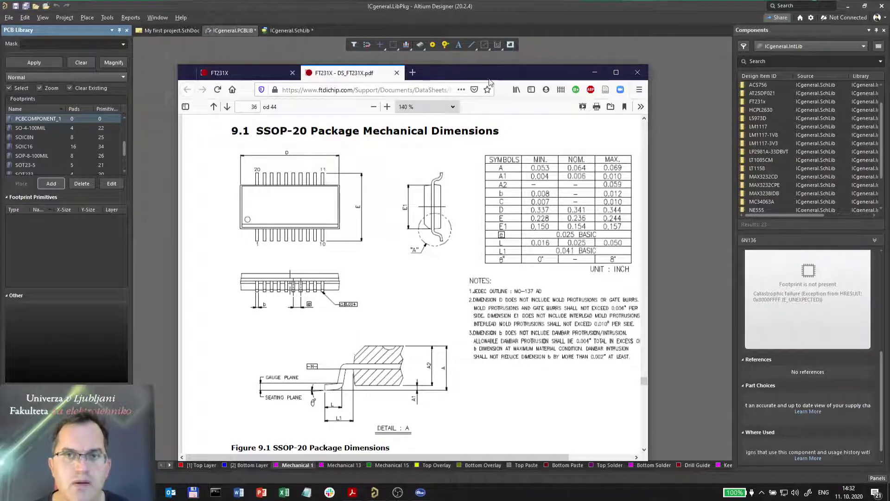
{"action": "left_click", "coordinate": [594, 72]}
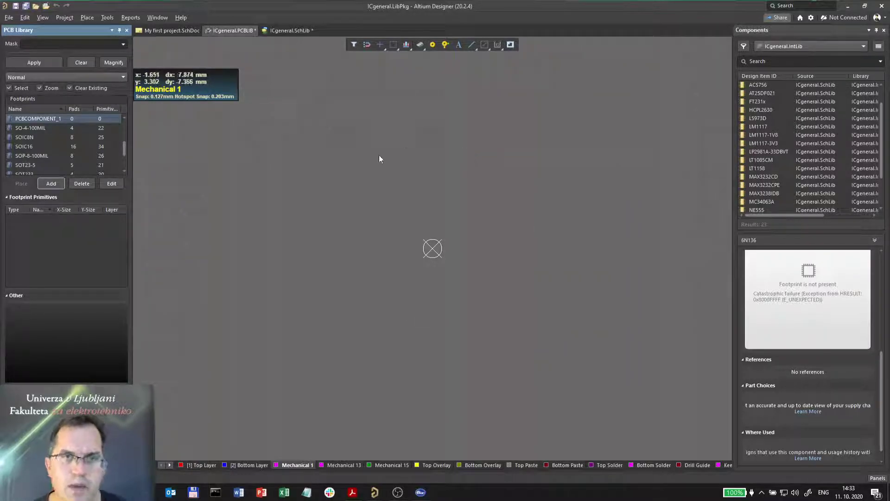
- Launch the IPC Compliant Footprint Wizard and move past its welcome page
{"action": "left_click", "coordinate": [106, 17]}
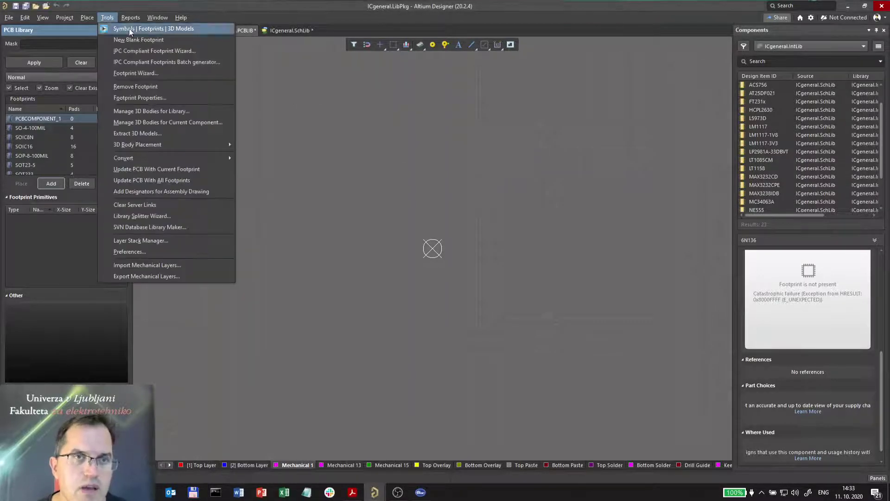
{"action": "left_click", "coordinate": [143, 50]}
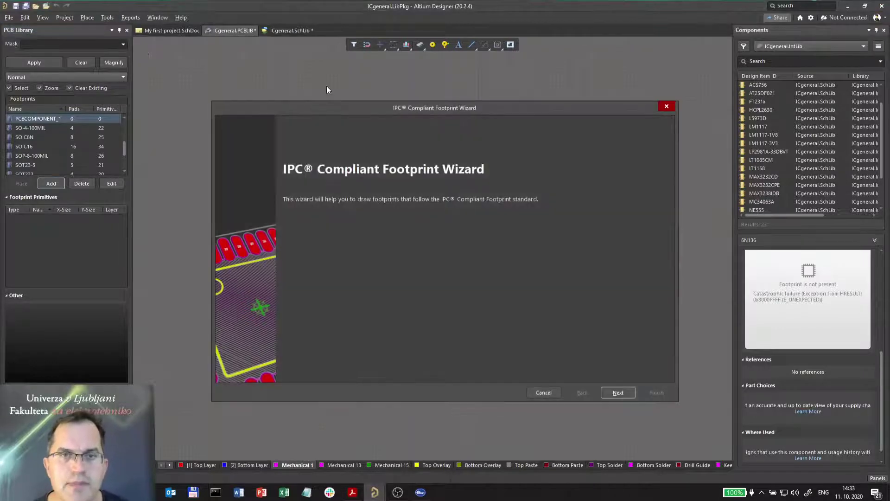
{"action": "left_click_drag", "start_coordinate": [376, 107], "coordinate": [180, 90]}
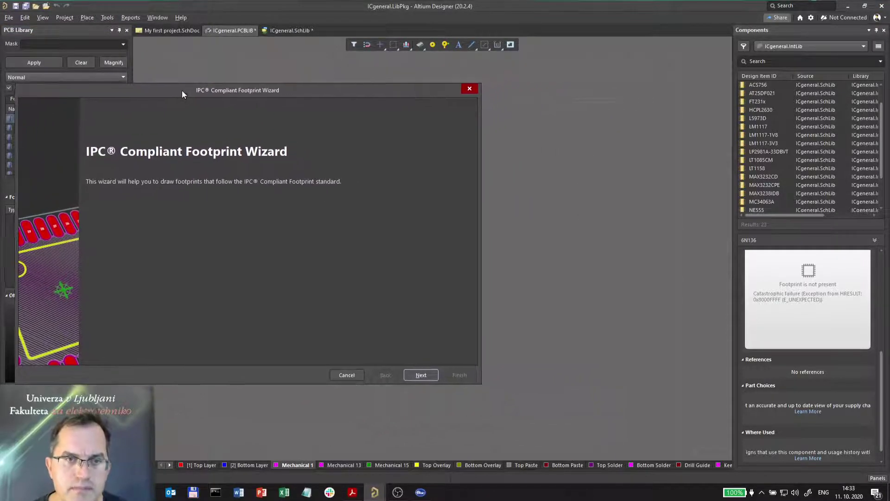
{"action": "left_click", "coordinate": [425, 377]}
- Choose the SOP/TSOP component type and proceed to its package dimensions page
{"action": "left_click", "coordinate": [54, 290]}
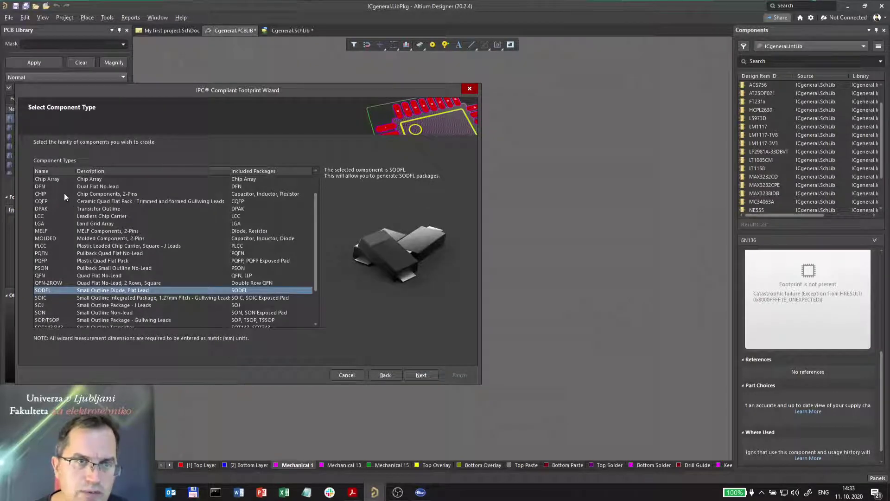
{"action": "scroll", "coordinate": [53, 200], "scroll_direction": "up", "scroll_amount": 1}
{"action": "scroll", "coordinate": [59, 216], "scroll_direction": "down", "scroll_amount": 3}
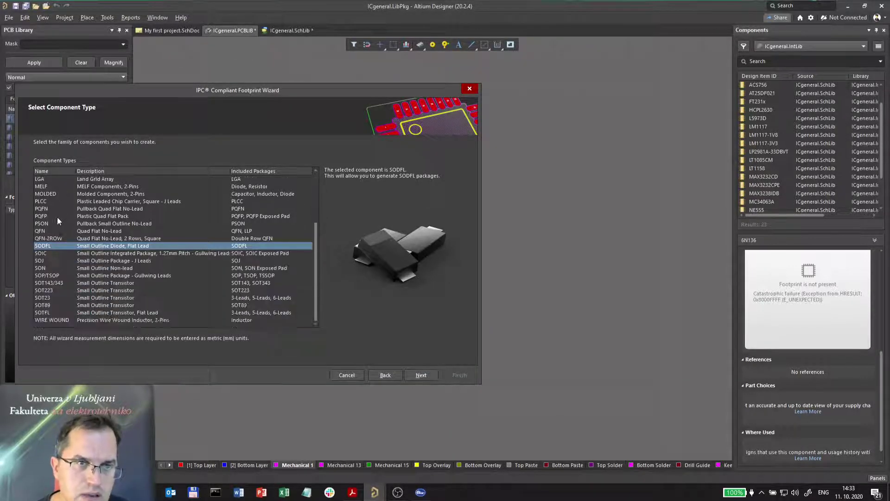
{"action": "left_click", "coordinate": [37, 276]}
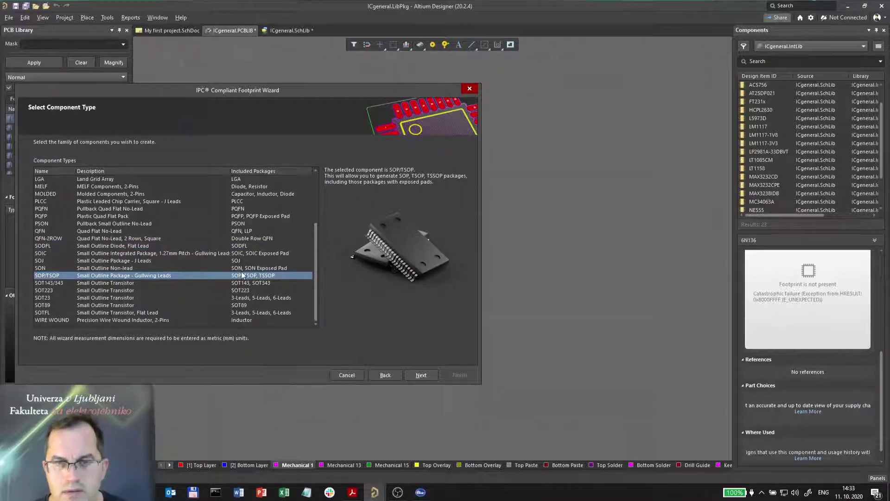
{"action": "left_click", "coordinate": [421, 375]}
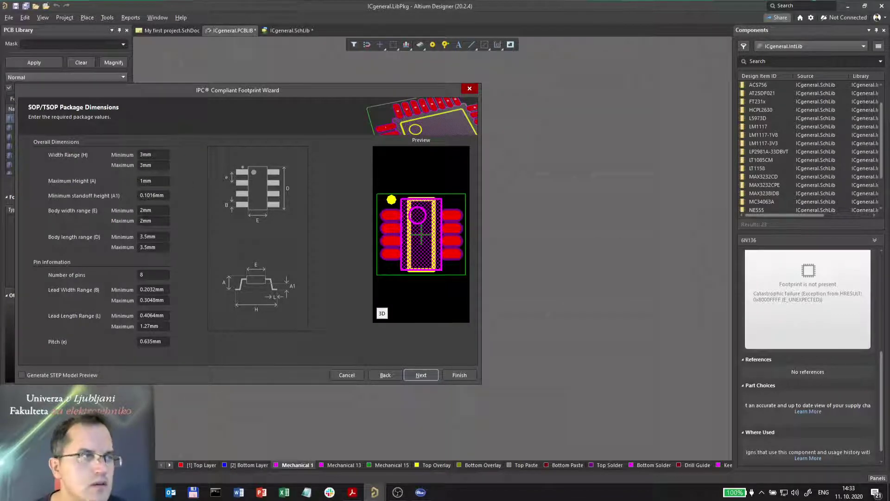
- Place the FT231X datasheet's SSOP-20 dimension table beside the wizard's package width fields
{"action": "key", "text": "alt+Tab"}
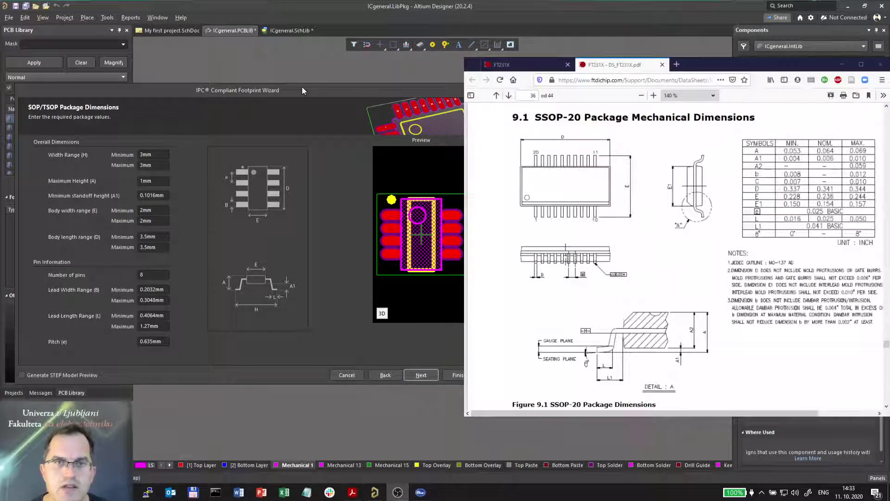
{"action": "left_click_drag", "start_coordinate": [302, 87], "coordinate": [279, 90]}
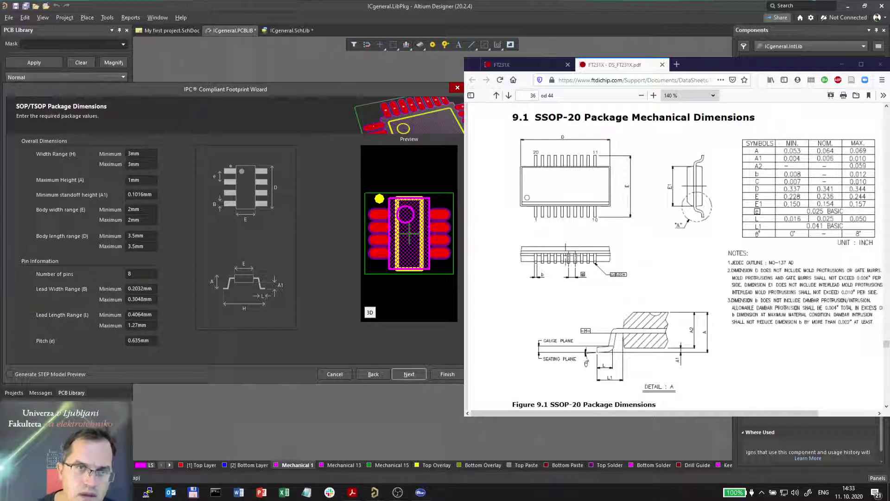
{"action": "left_click", "coordinate": [133, 153]}
{"action": "left_click", "coordinate": [146, 167]}
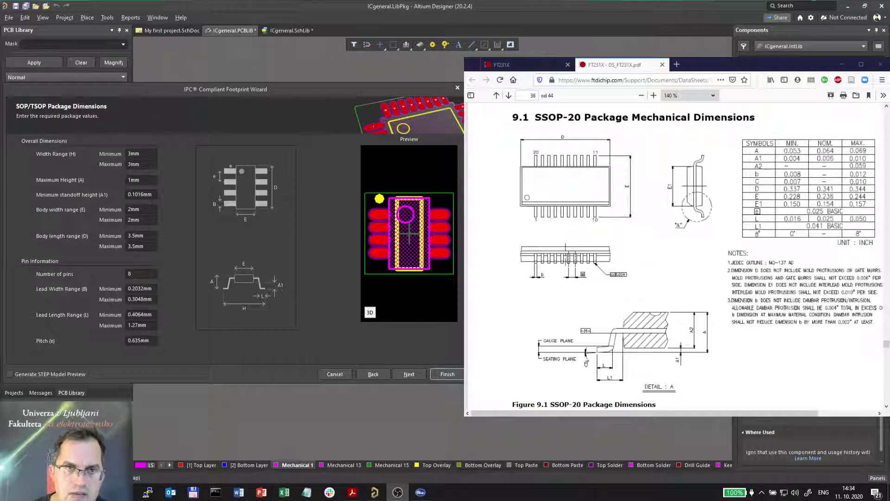
- Enter package width 228/224 mils, height 69 mils and standoff 4 mils
{"action": "left_click", "coordinate": [102, 155]}
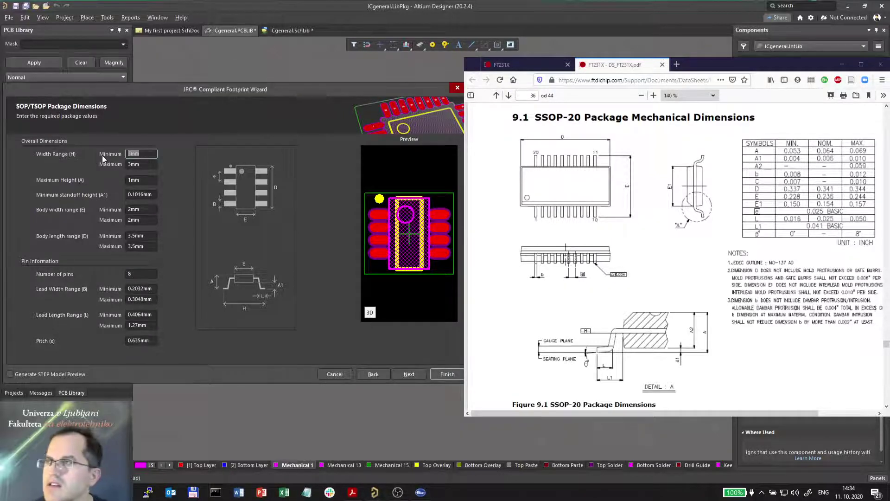
{"action": "type", "text": "228"}
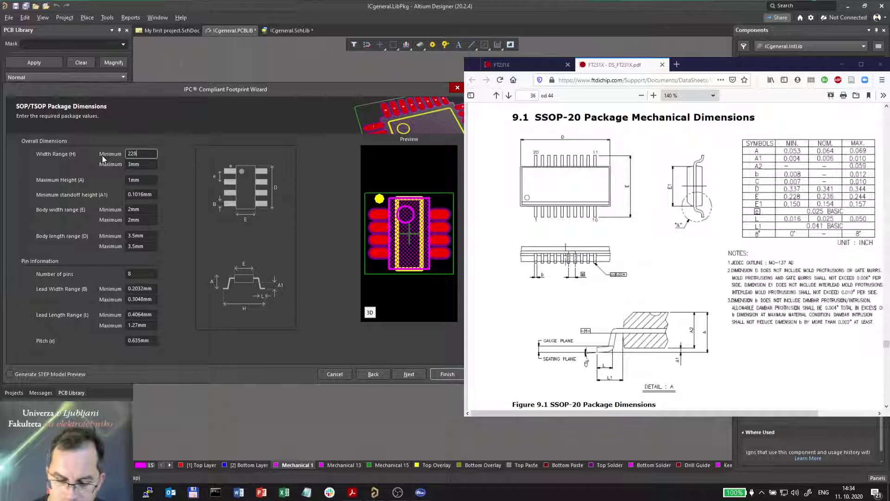
{"action": "type", "text": "mils"}
{"action": "key", "text": "Tab"}
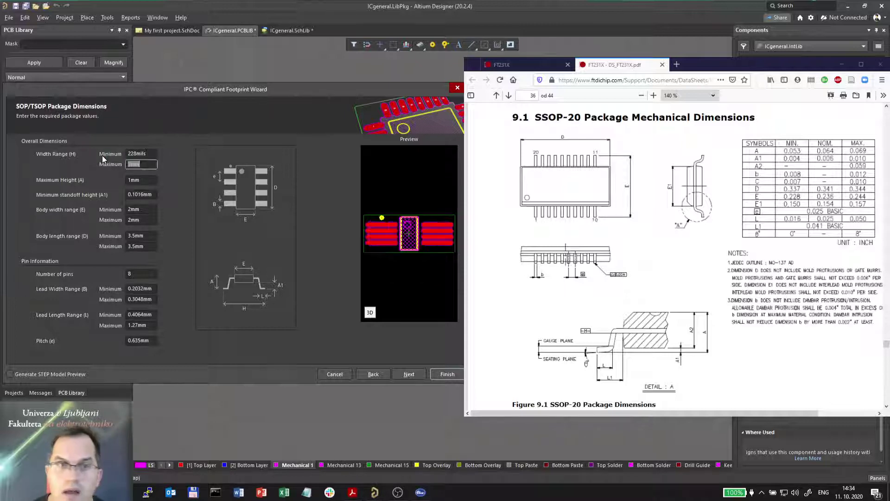
{"action": "type", "text": "224mils"}
{"action": "key", "text": "Tab"}
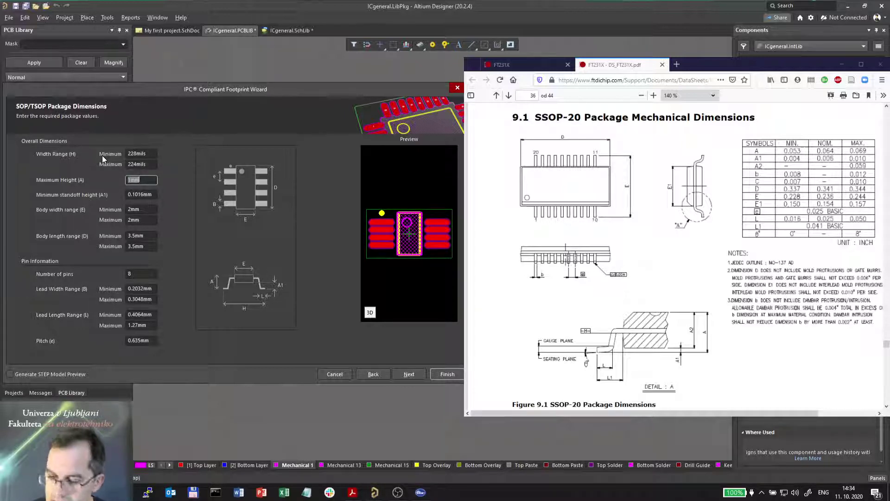
{"action": "type", "text": "69mils"}
{"action": "key", "text": "Tab"}
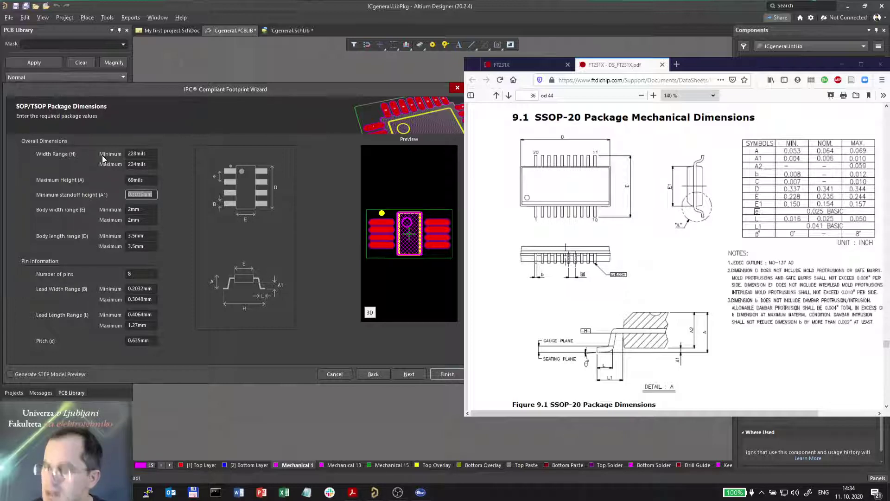
{"action": "type", "text": "10mils"}
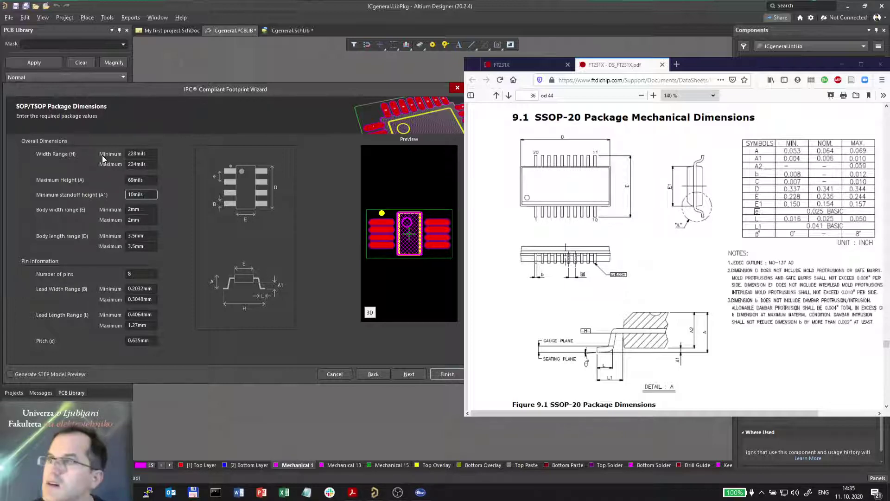
{"action": "key", "text": "BackSpace"}
{"action": "key", "text": "BackSpace"}
{"action": "key", "text": "BackSpace"}
{"action": "key", "text": "BackSpace"}
{"action": "key", "text": "BackSpace"}
{"action": "key", "text": "BackSpace"}
{"action": "type", "text": "4mils"}
{"action": "key", "text": "Tab"}
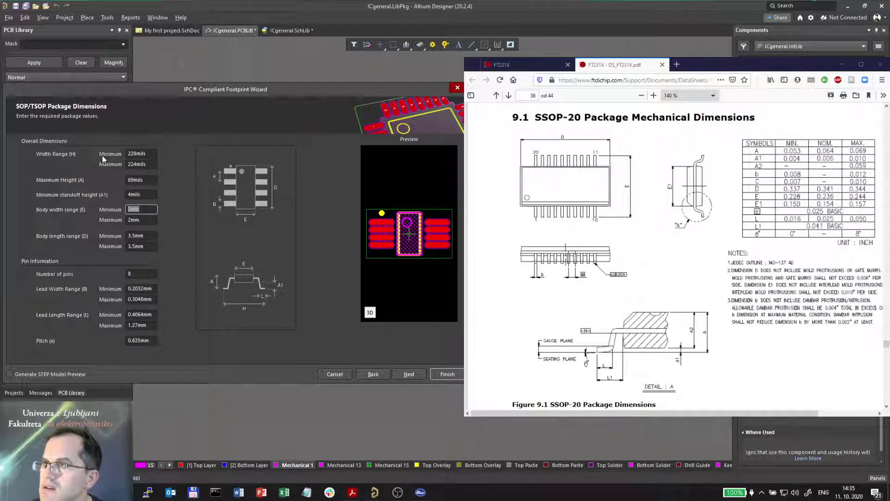
- Set body width to 150–157 mils and body length to 337–344 mils
{"action": "type", "text": "150mils"}
{"action": "key", "text": "Tab"}
{"action": "type", "text": "157mils"}
{"action": "key", "text": "Tab"}
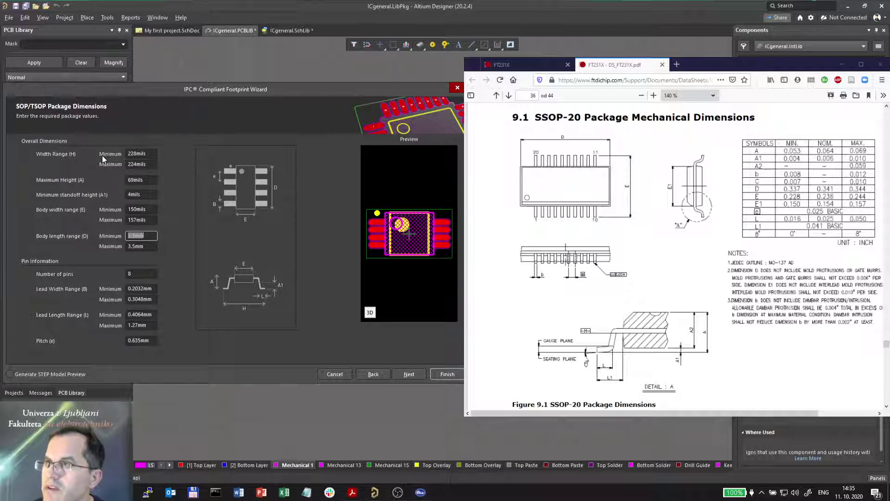
{"action": "type", "text": "337mils"}
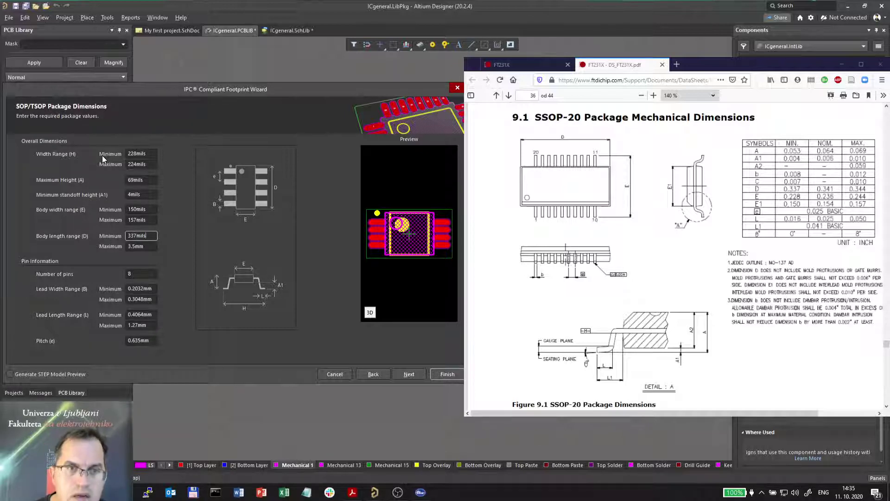
{"action": "key", "text": "Tab"}
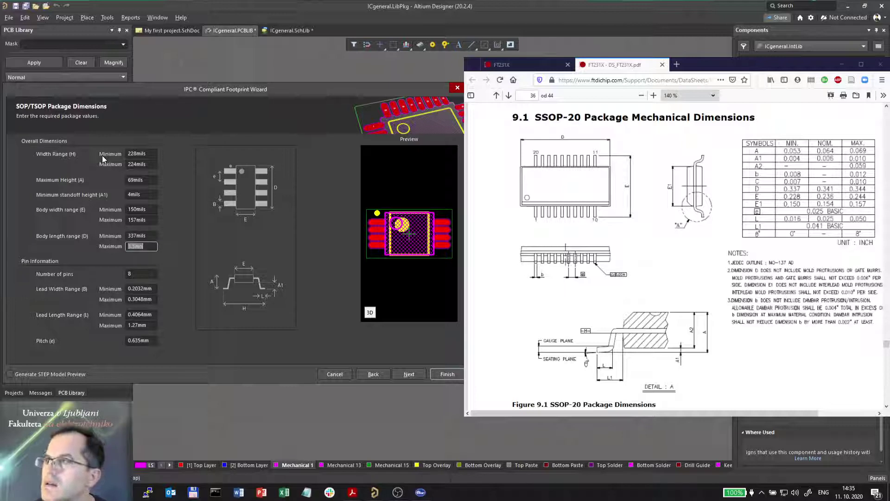
{"action": "type", "text": "344mils"}
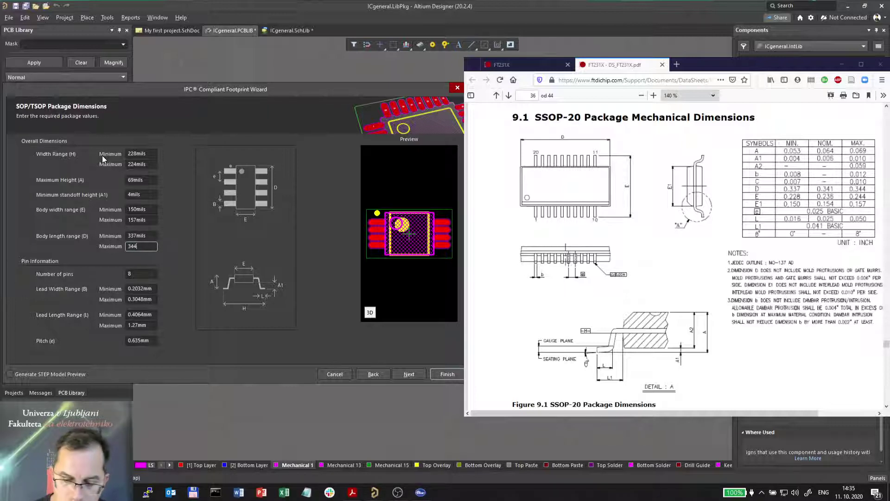
{"action": "key", "text": "Tab"}
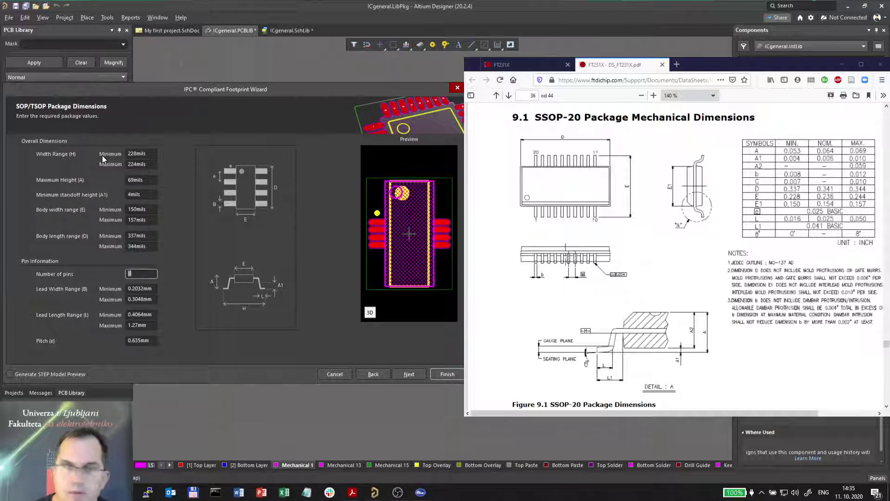
- Set 20 pins, 8–12 mil lead width, 16–50 mil lead length and 25 mil pitch
{"action": "type", "text": "20"}
{"action": "key", "text": "Tab"}
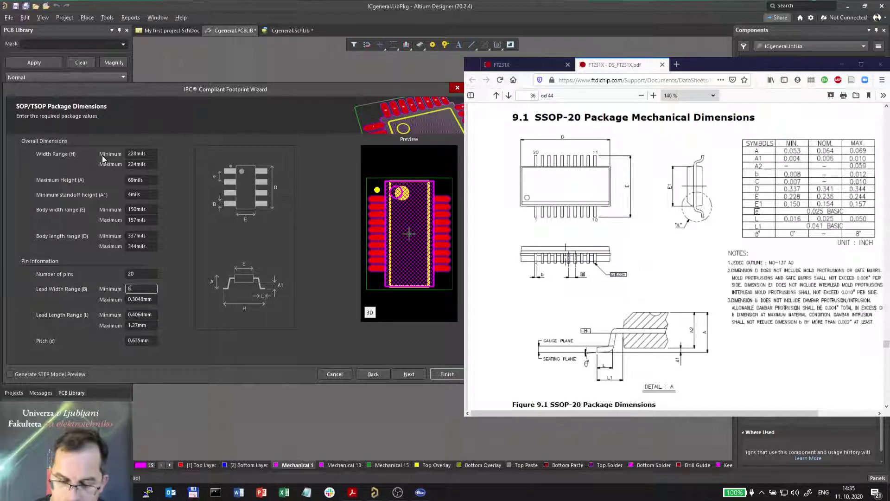
{"action": "type", "text": "mils"}
{"action": "key", "text": "Tab"}
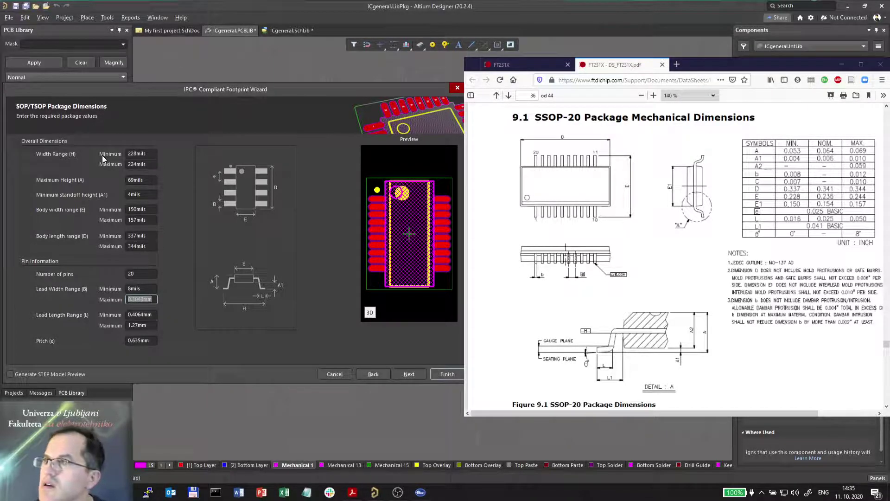
{"action": "type", "text": "12mils"}
{"action": "key", "text": "Tab"}
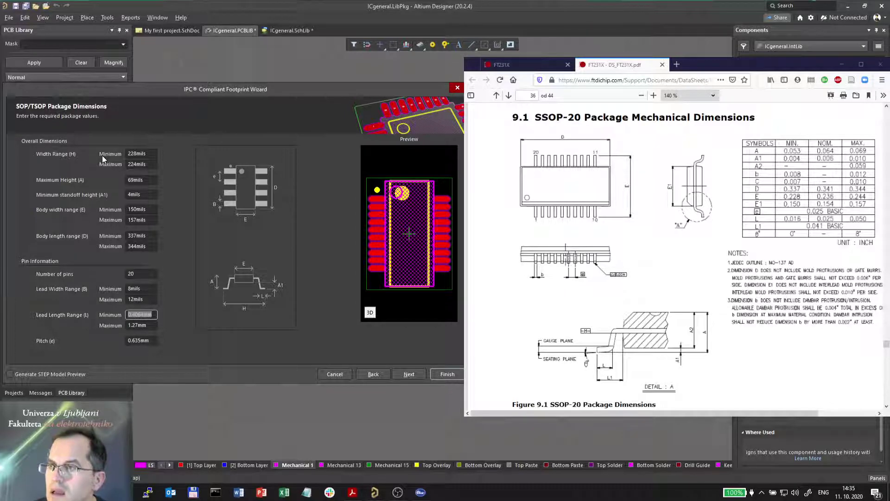
{"action": "type", "text": "16"}
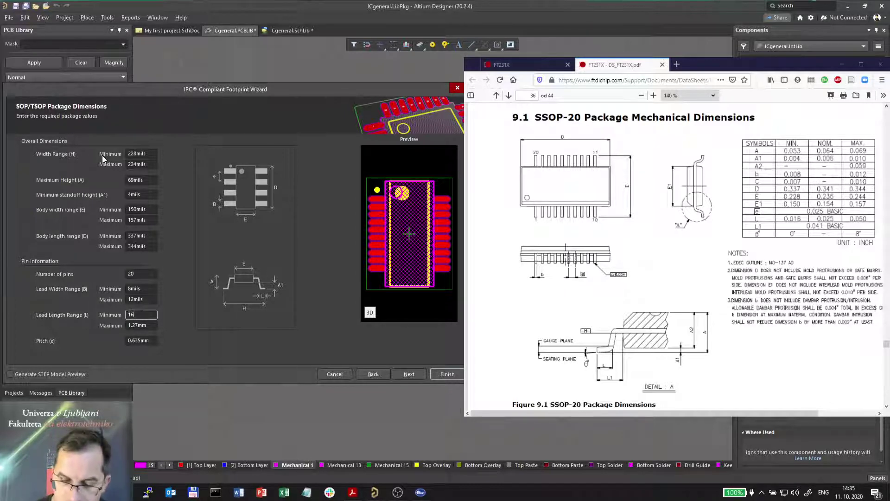
{"action": "type", "text": "mils"}
{"action": "key", "text": "Tab"}
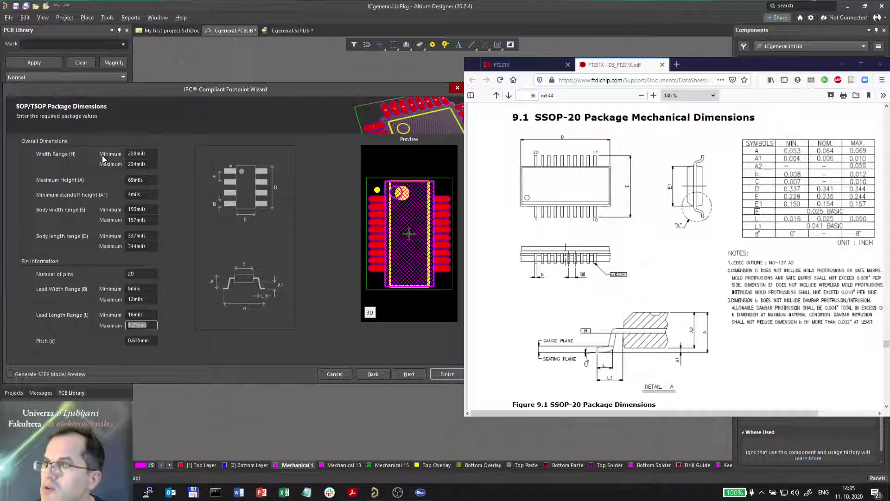
{"action": "type", "text": "50mils"}
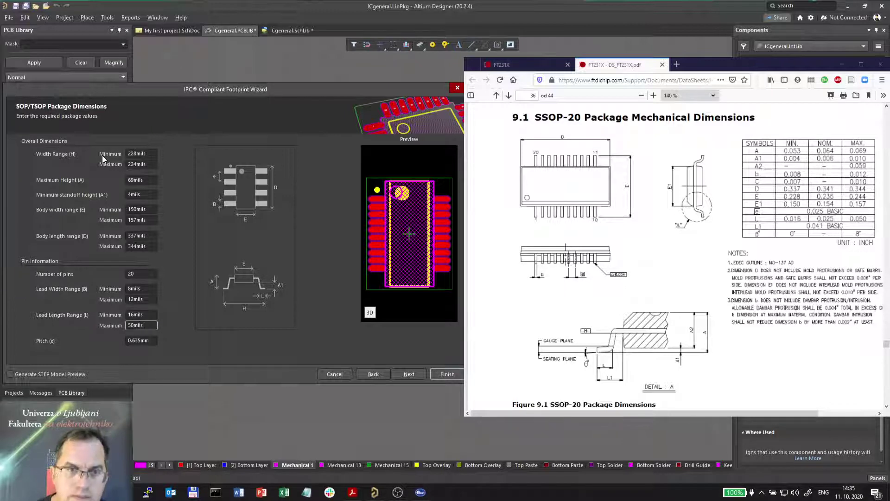
{"action": "key", "text": "Tab"}
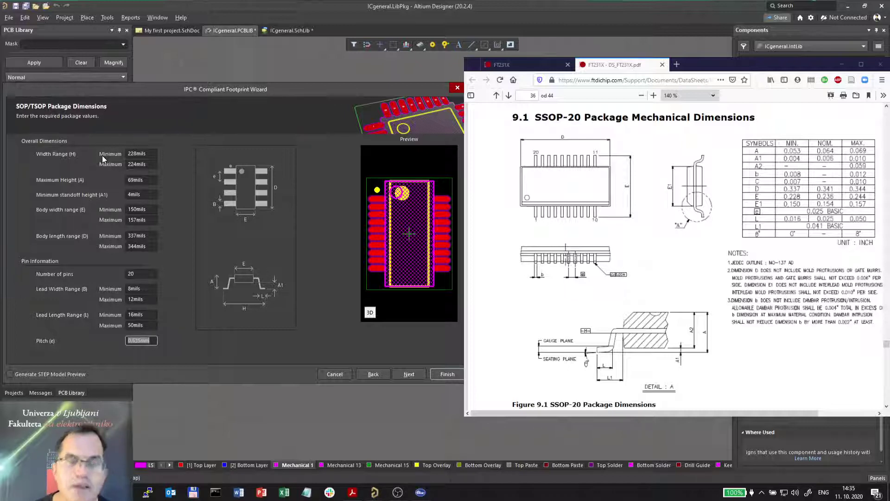
{"action": "type", "text": "25mils"}
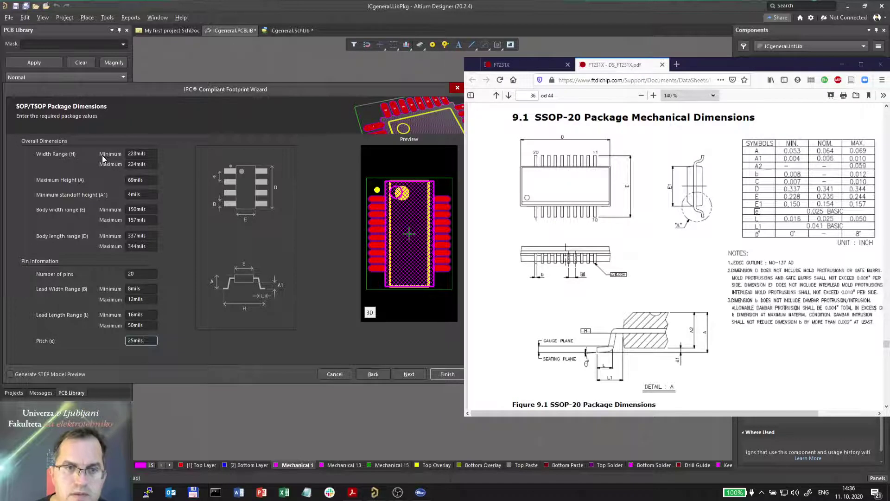
{"action": "key", "text": "Tab"}
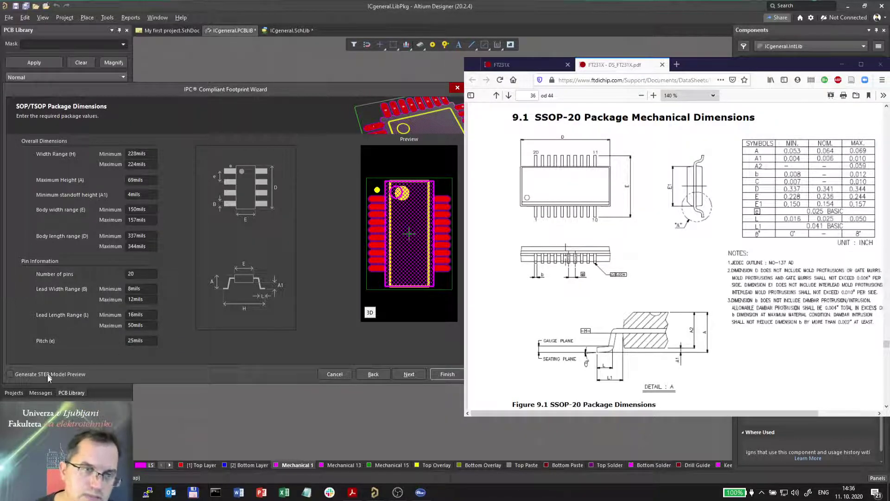
- Enable the STEP model preview, view the package in 3D and 2D, then accept the dimensions
{"action": "left_click", "coordinate": [20, 374]}
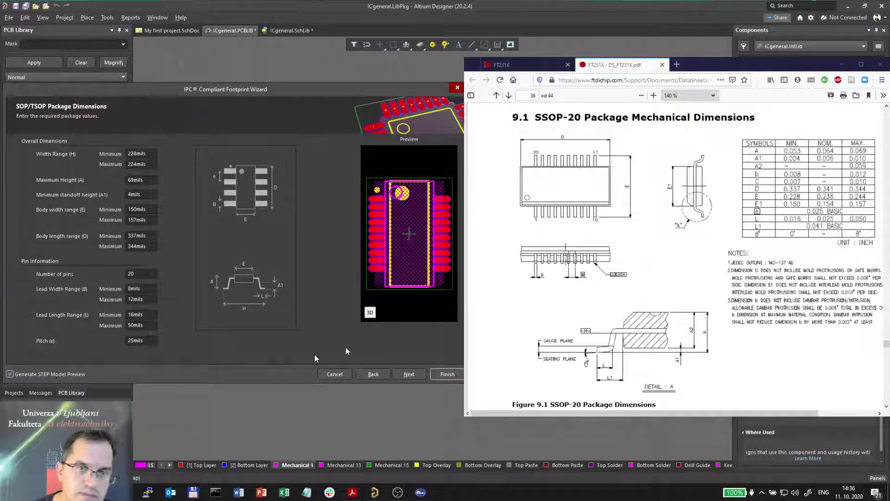
{"action": "left_click", "coordinate": [369, 312]}
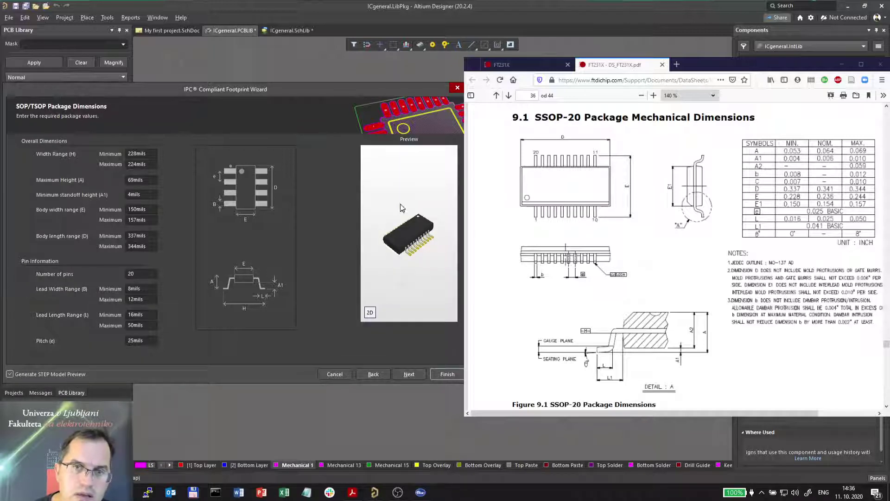
{"action": "left_click", "coordinate": [370, 312]}
{"action": "left_click", "coordinate": [419, 374]}
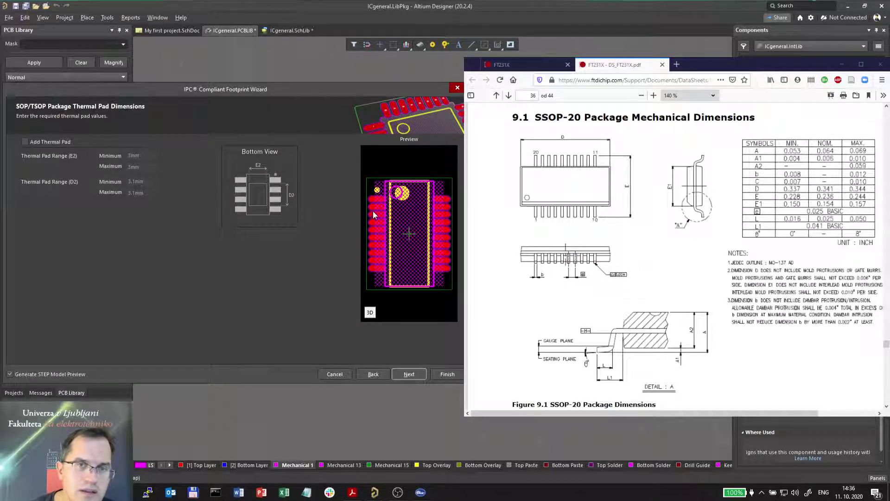
- Skip the thermal pad and advance to the heel spacing page
{"action": "left_click", "coordinate": [409, 375]}
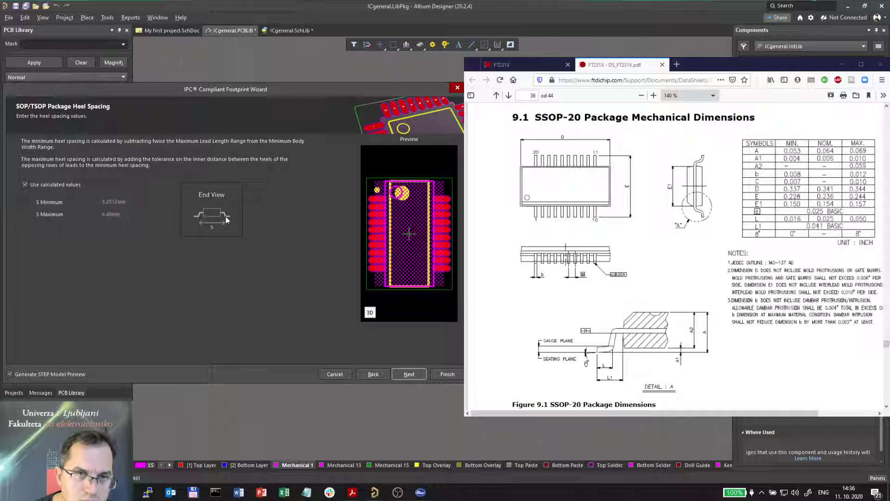
- Keep calculated heel spacing, compare Level A and C fillets, and choose Level B - Medium density
{"action": "left_click", "coordinate": [409, 374]}
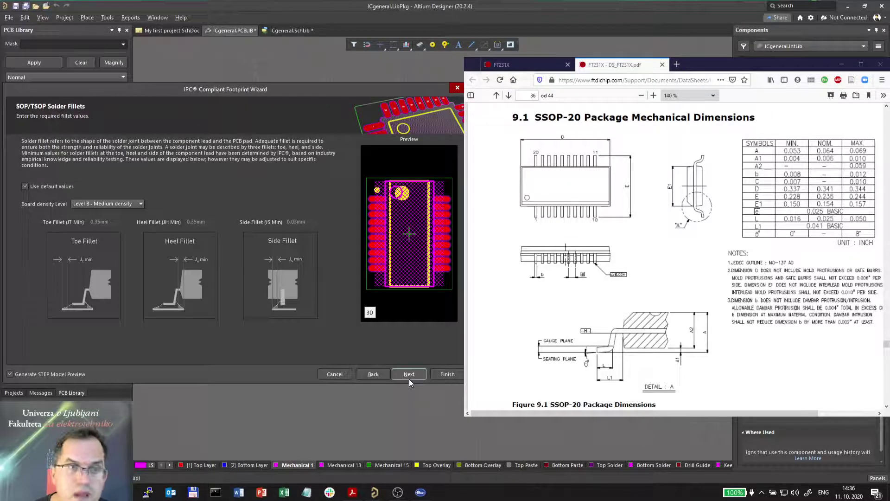
{"action": "left_click", "coordinate": [96, 203]}
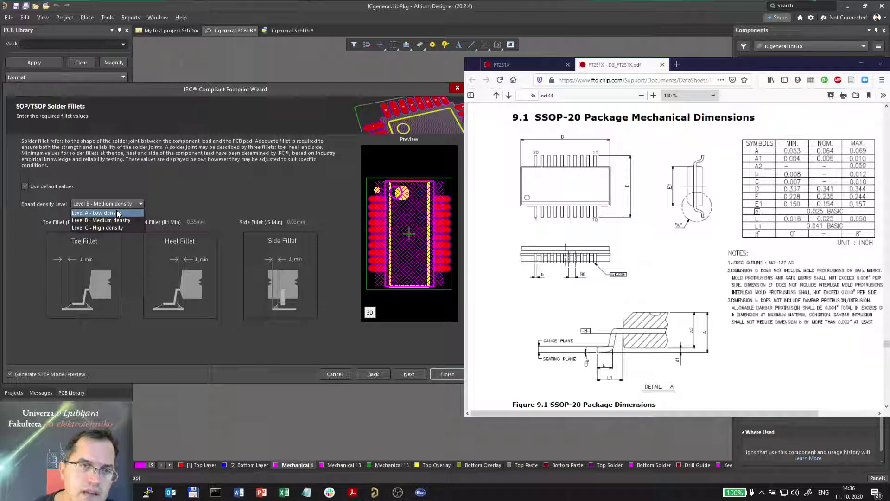
{"action": "left_click", "coordinate": [117, 213]}
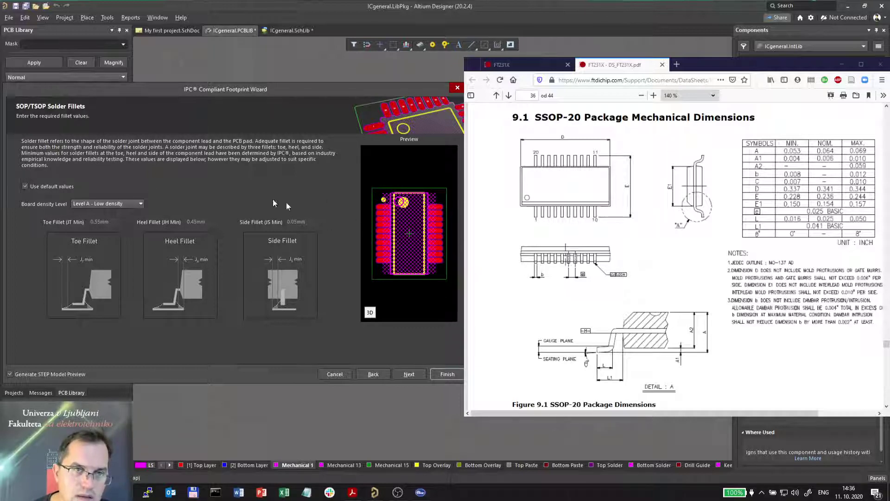
{"action": "left_click", "coordinate": [107, 202]}
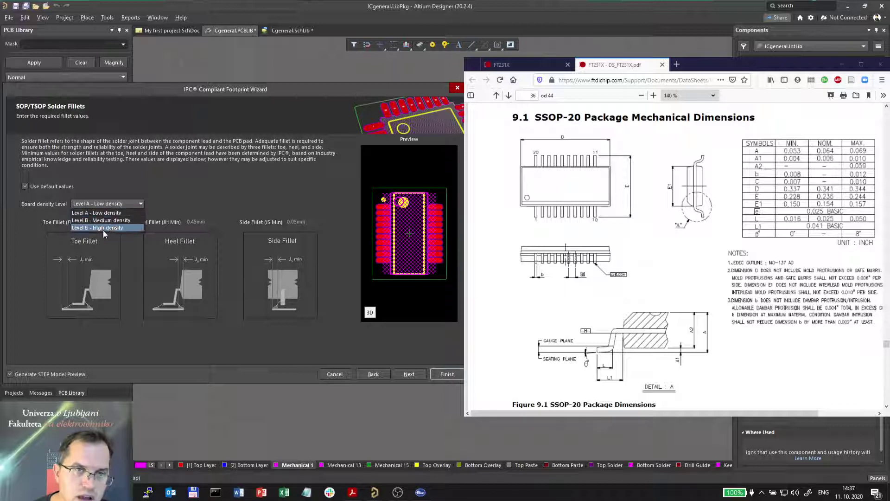
{"action": "left_click", "coordinate": [441, 259]}
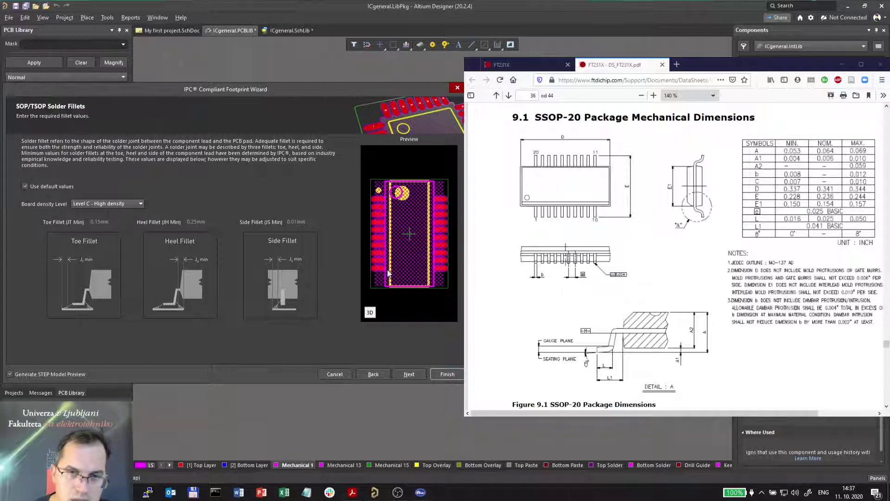
{"action": "left_click", "coordinate": [107, 204]}
{"action": "left_click", "coordinate": [106, 221]}
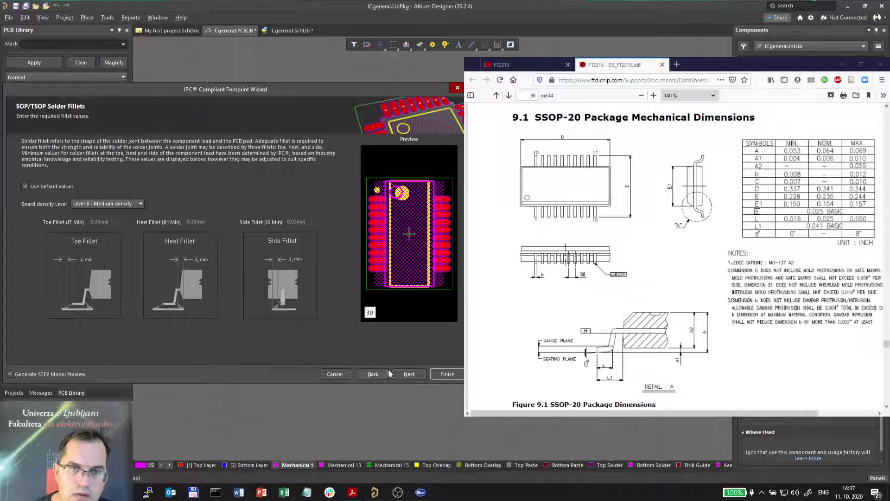
- Make the pads rectangular, accept remaining defaults and target the current PcbLib for SOP64P570X175-20N
{"action": "left_click", "coordinate": [408, 373]}
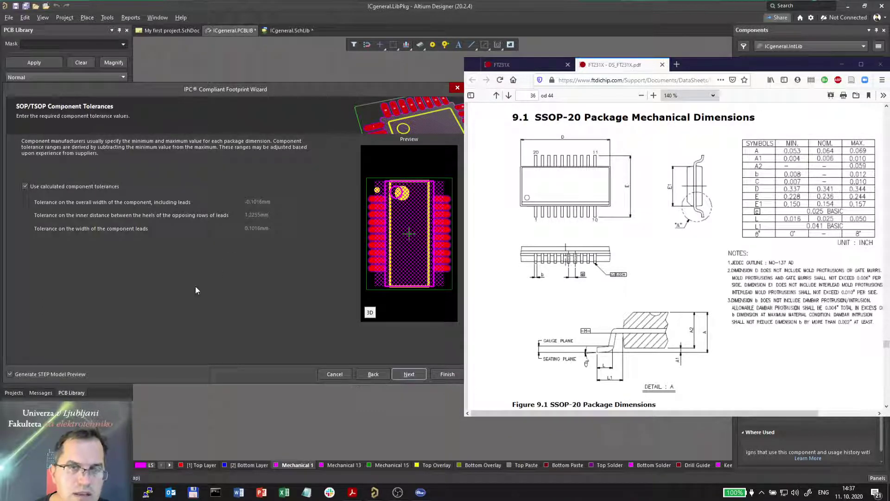
{"action": "left_click", "coordinate": [415, 375]}
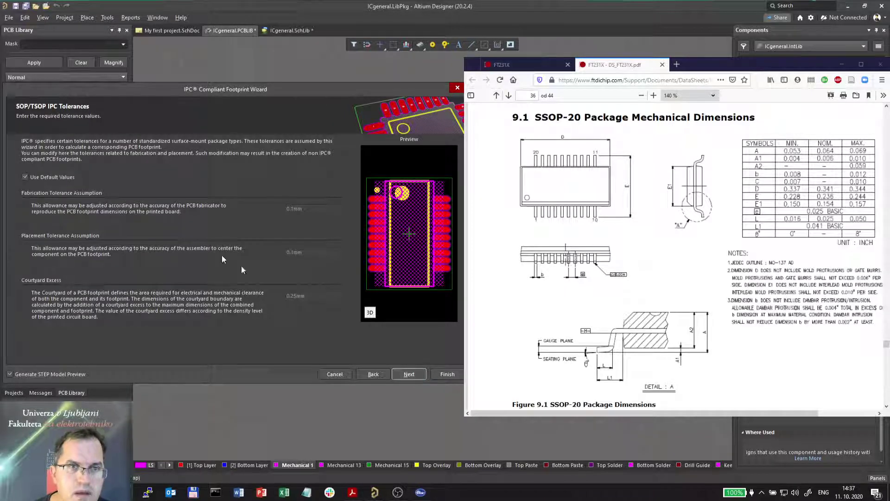
{"action": "left_click", "coordinate": [400, 375]}
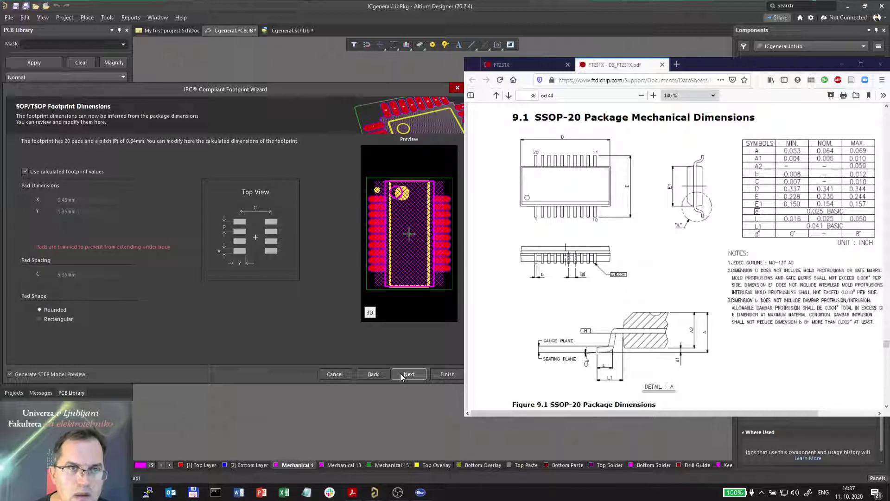
{"action": "left_click", "coordinate": [40, 319]}
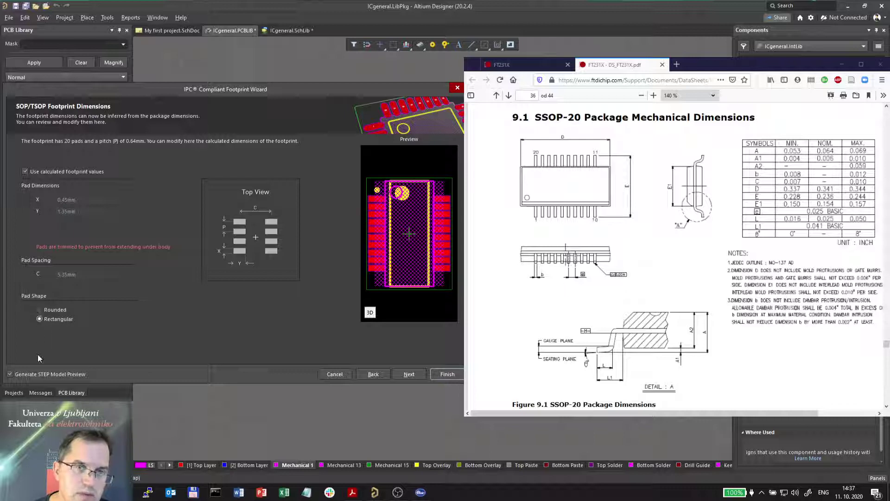
{"action": "left_click", "coordinate": [416, 374]}
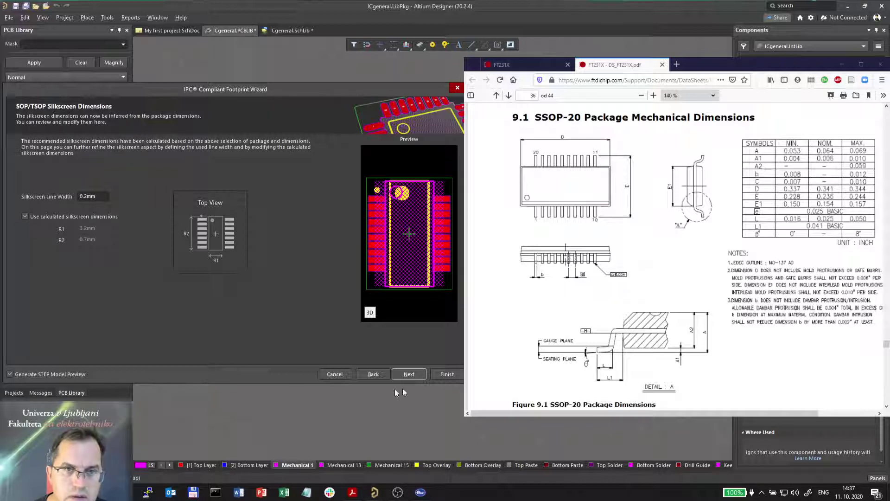
{"action": "left_click", "coordinate": [412, 371]}
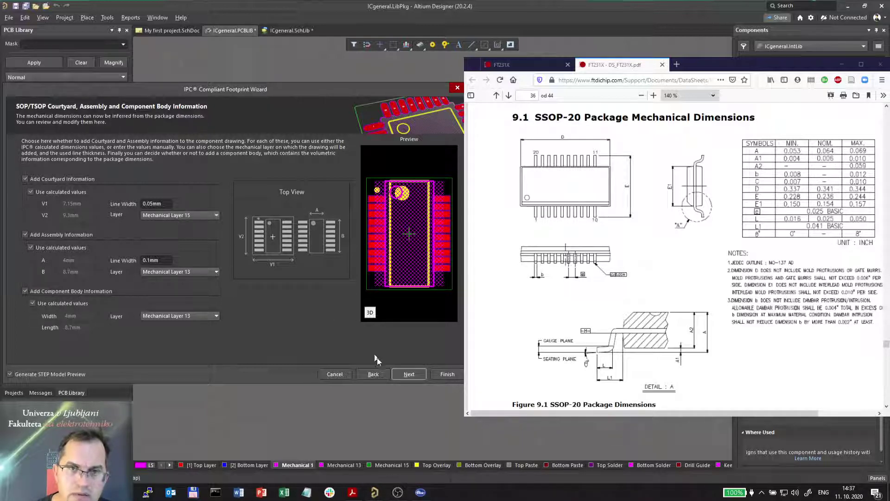
{"action": "left_click", "coordinate": [410, 375]}
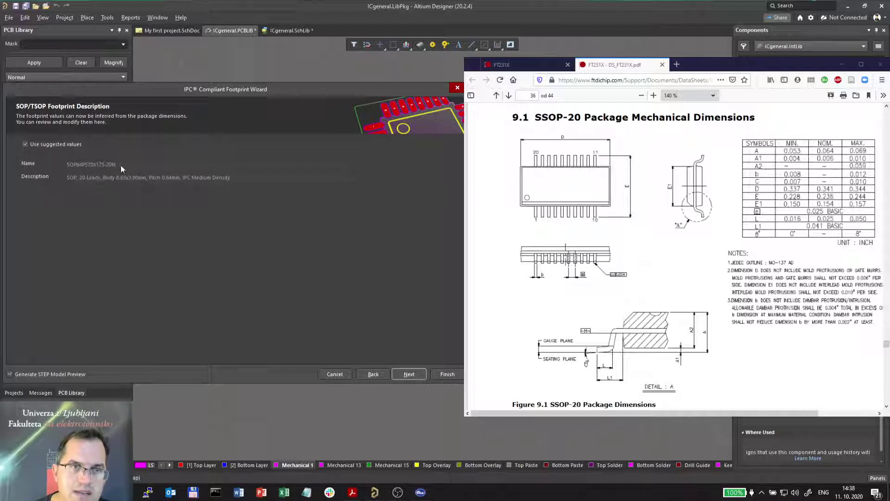
{"action": "left_click", "coordinate": [410, 372]}
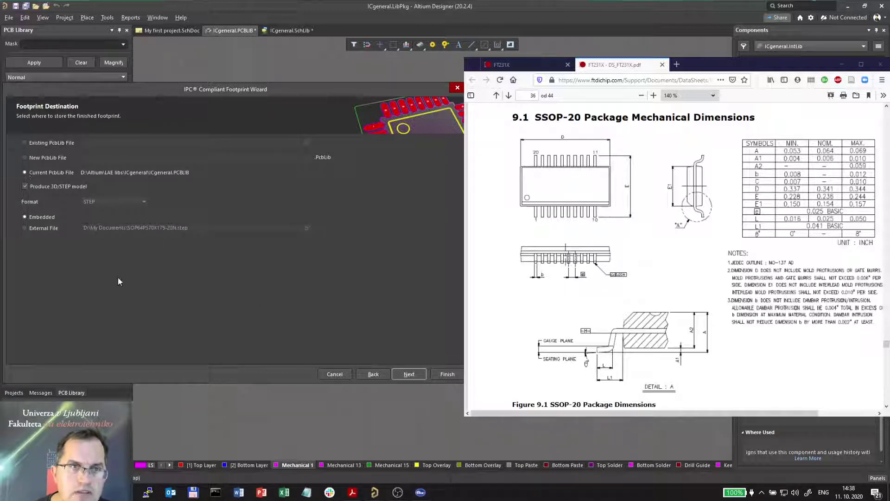
{"action": "left_click", "coordinate": [409, 373]}
- Finish the wizard and inspect the SOP64P570X175-20N footprint in 3D before returning to 2D
{"action": "left_click", "coordinate": [448, 374]}
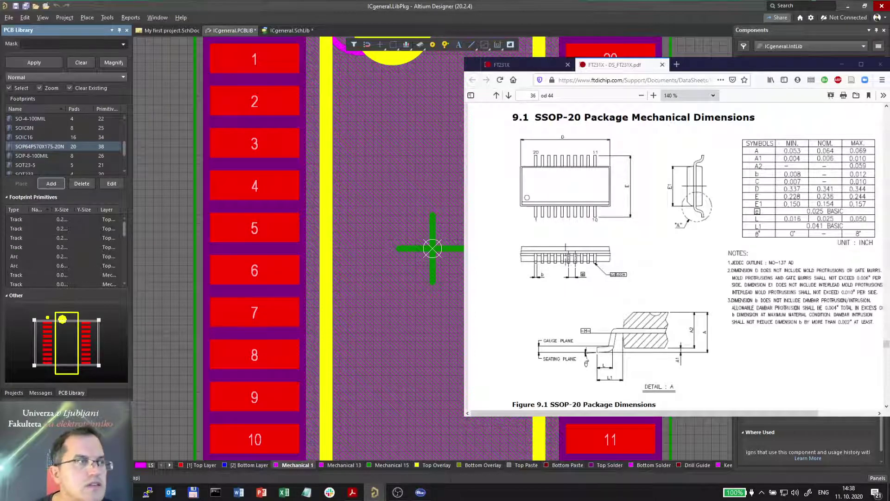
{"action": "scroll", "coordinate": [647, 374], "scroll_direction": "down", "scroll_amount": 3, "text": "ctrl"}
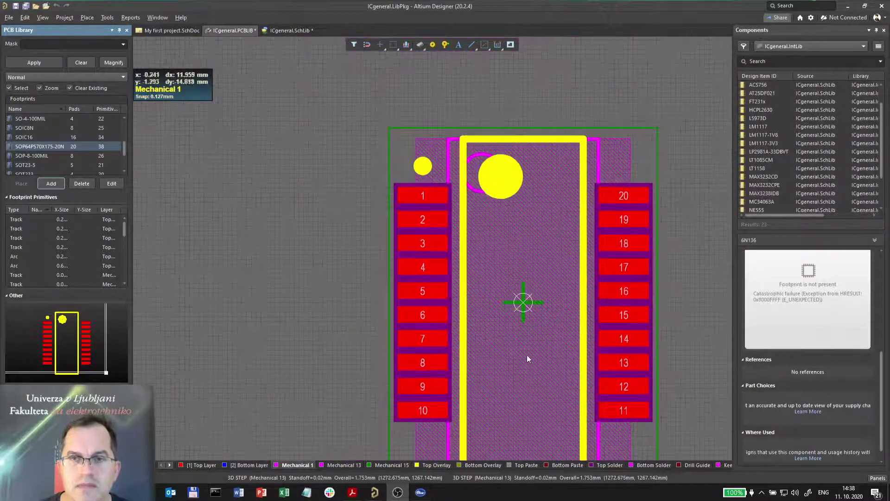
{"action": "right_click_drag", "start_coordinate": [538, 358], "coordinate": [433, 312]}
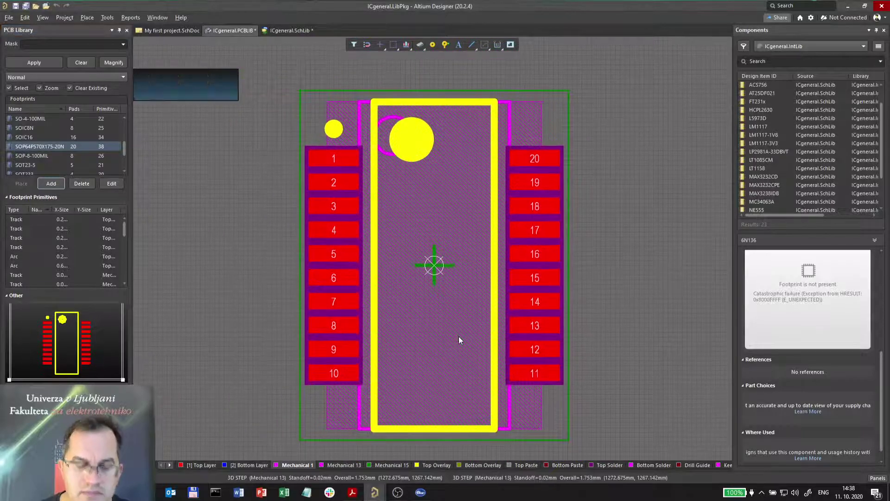
{"action": "key", "text": "3"}
{"action": "right_click_drag", "start_coordinate": [441, 360], "coordinate": [477, 338], "text": "shift"}
{"action": "key", "text": "2"}
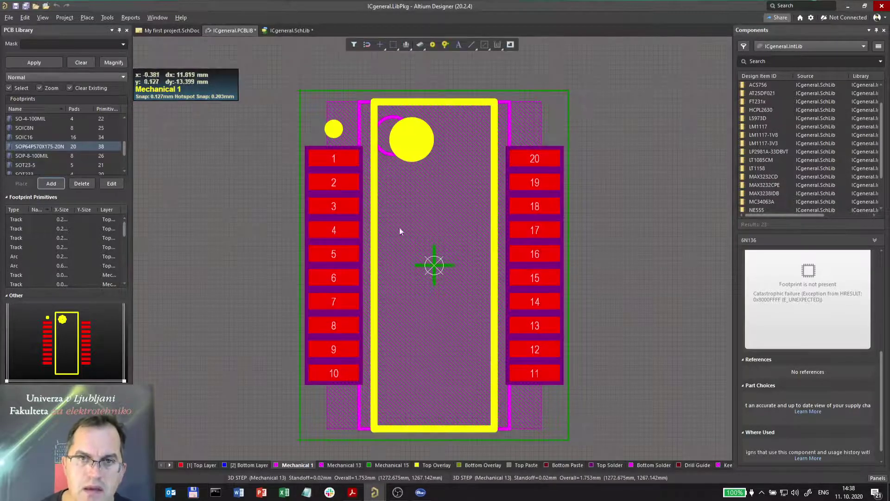
{"action": "scroll", "coordinate": [542, 381], "scroll_direction": "up", "scroll_amount": 1}
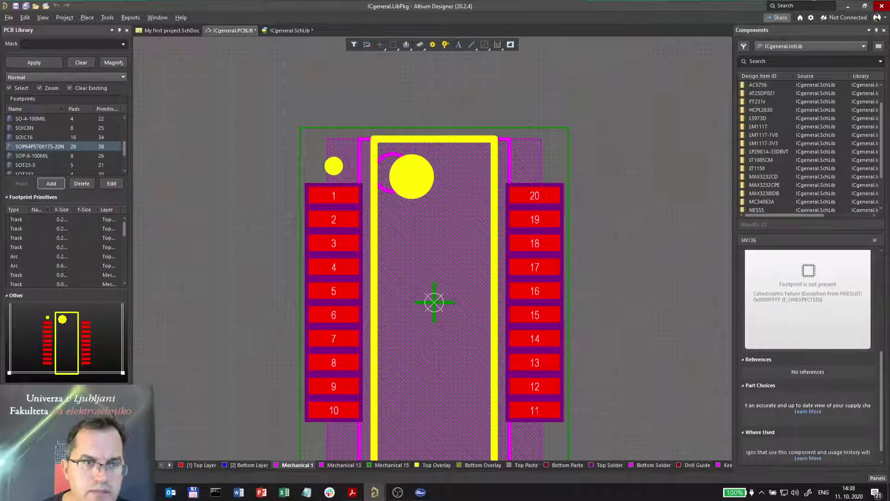
{"action": "left_click", "coordinate": [16, 389]}
- Save ICgeneral.PCBLIB and open the ICgeneral.SchLib symbol library
{"action": "right_click", "coordinate": [50, 173]}
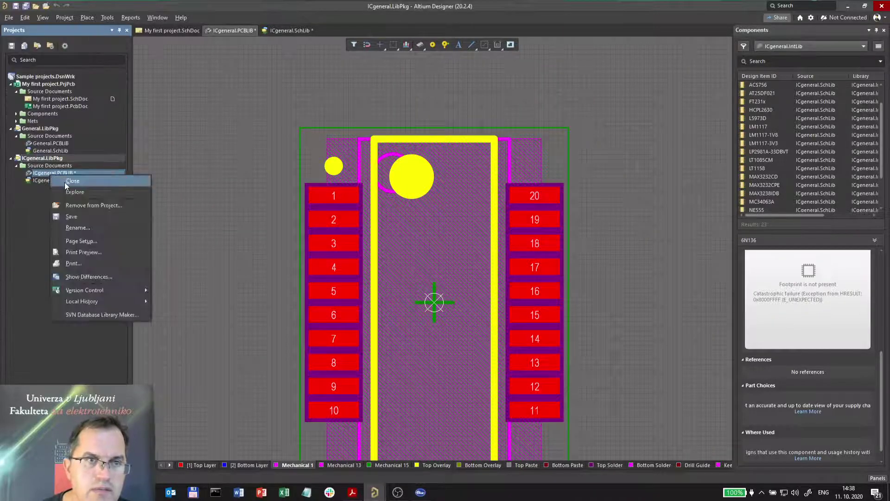
{"action": "left_click", "coordinate": [78, 216]}
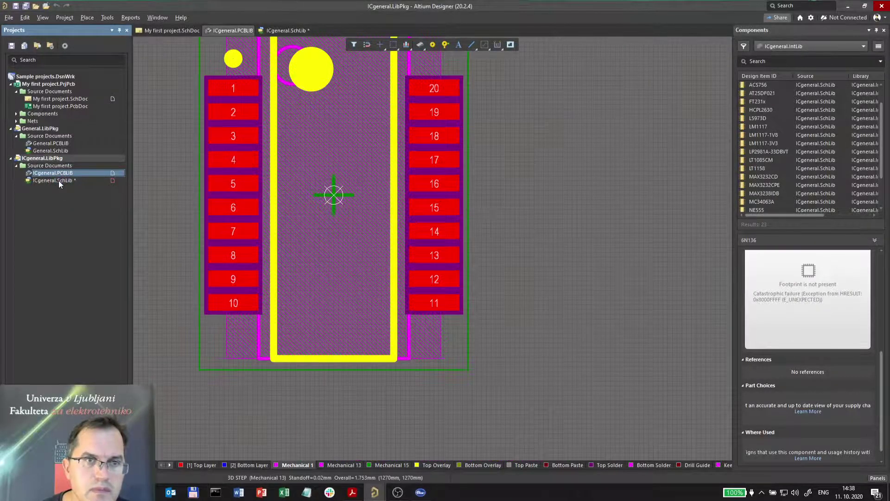
{"action": "double_click", "coordinate": [59, 180]}
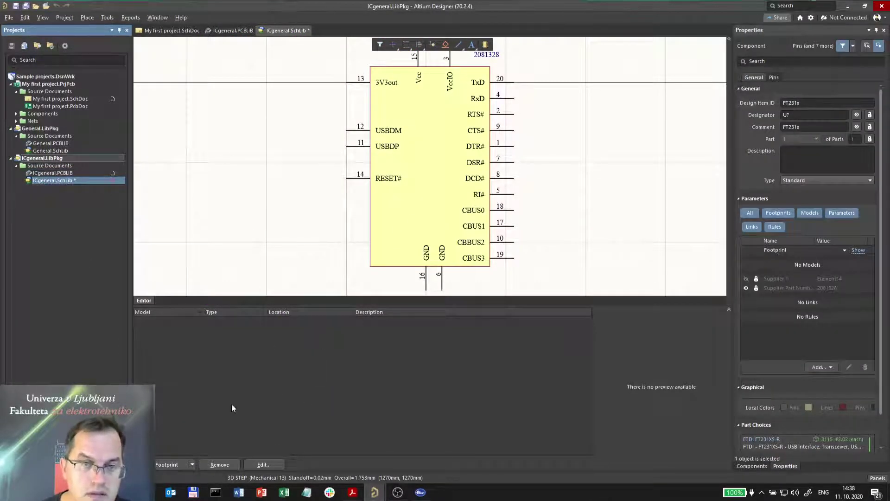
- Add a footprint model to FT231x, selecting SOP64P570X175-20N from ICgeneral.PCBLIB
{"action": "left_click", "coordinate": [182, 464]}
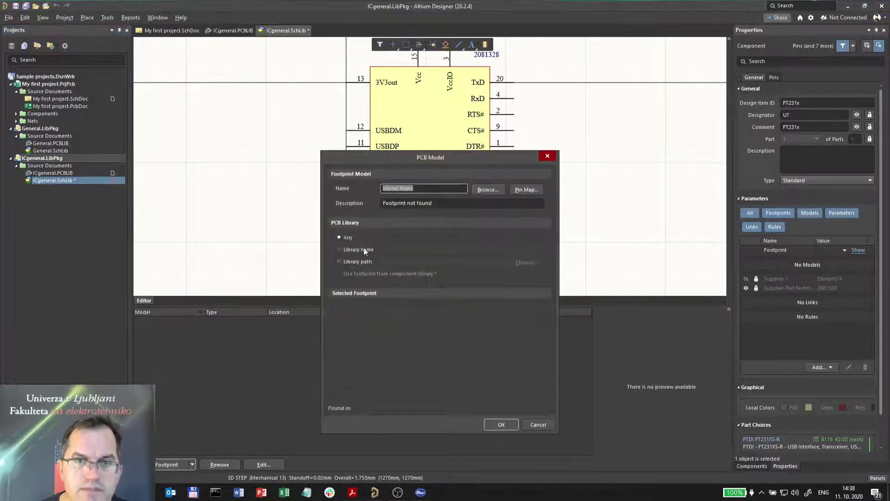
{"action": "left_click", "coordinate": [487, 190]}
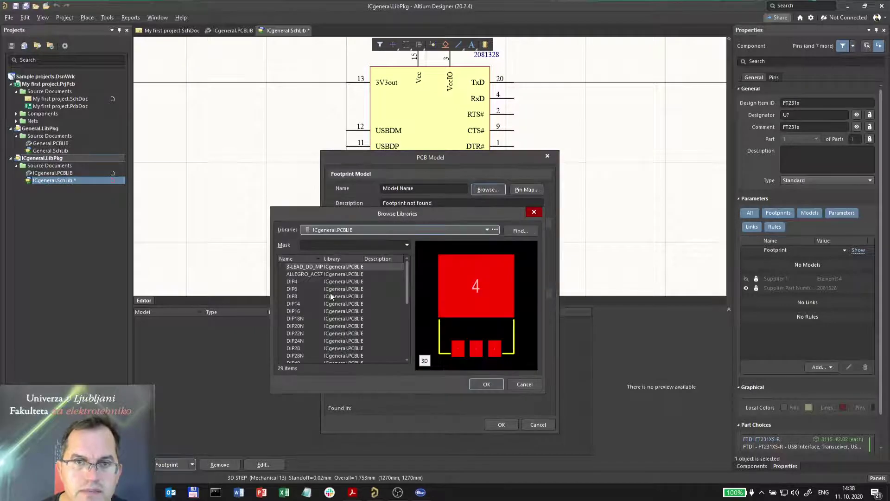
{"action": "scroll", "coordinate": [324, 290], "scroll_direction": "down", "scroll_amount": 5}
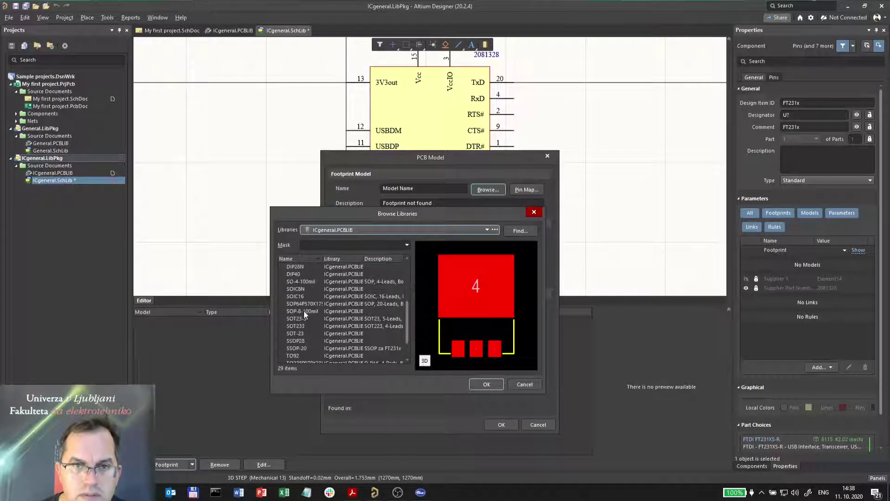
{"action": "left_click", "coordinate": [306, 304]}
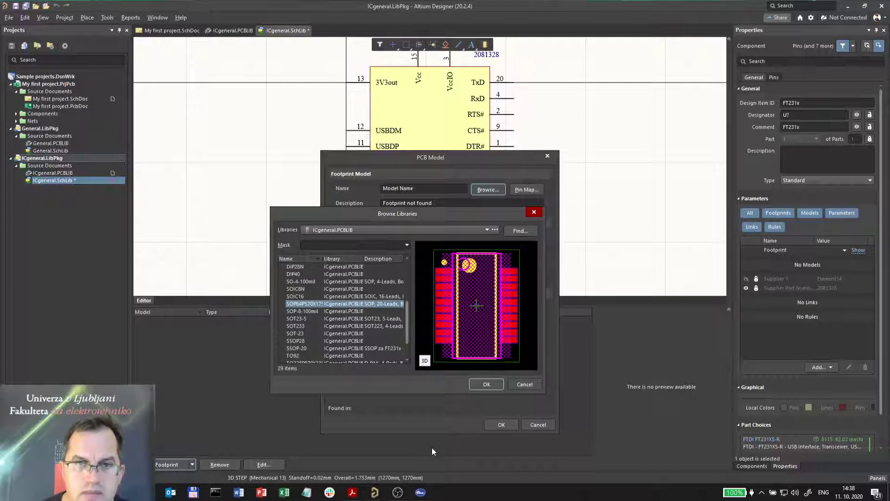
{"action": "left_click", "coordinate": [486, 385]}
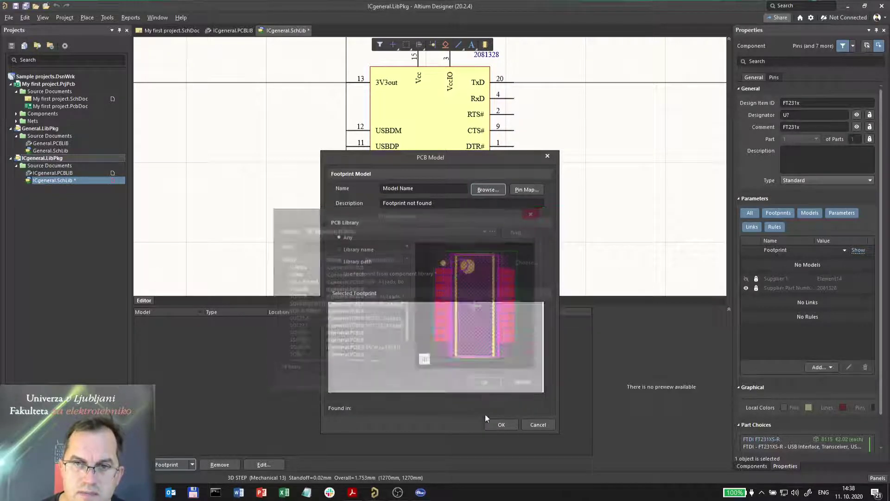
{"action": "left_click", "coordinate": [525, 190]}
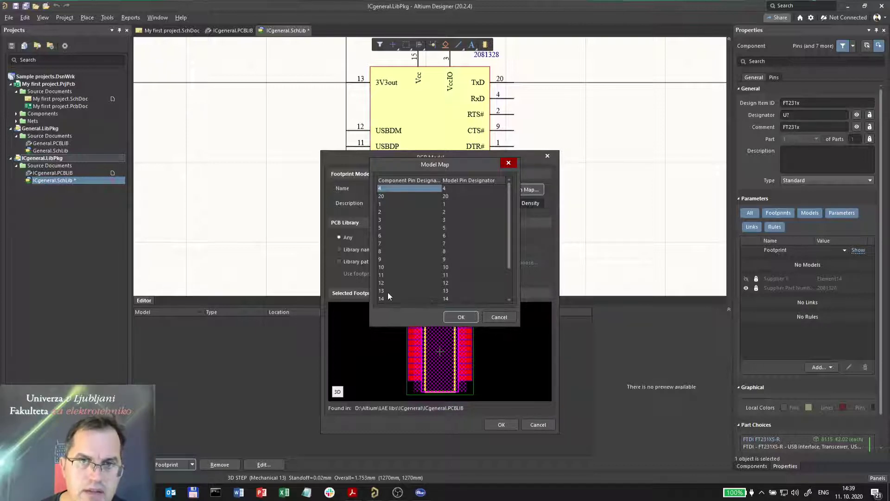
{"action": "scroll", "coordinate": [388, 292], "scroll_direction": "down", "scroll_amount": 2}
{"action": "left_click", "coordinate": [384, 194]}
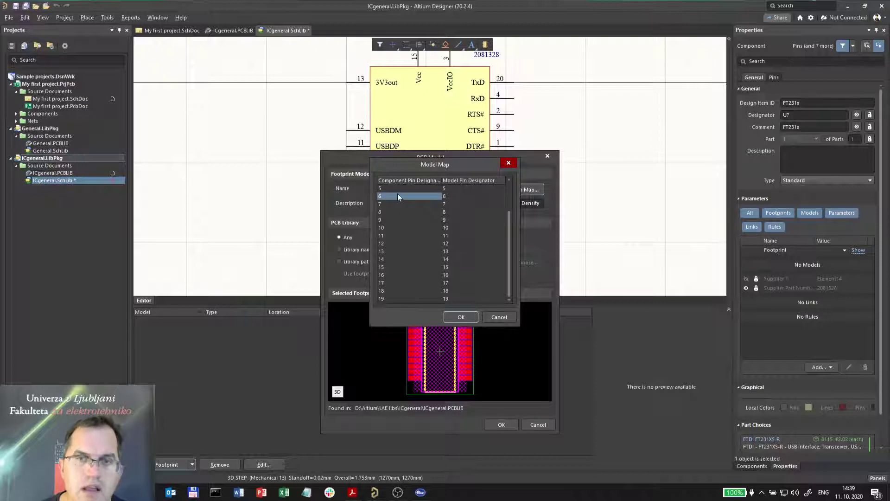
{"action": "left_click", "coordinate": [461, 198]}
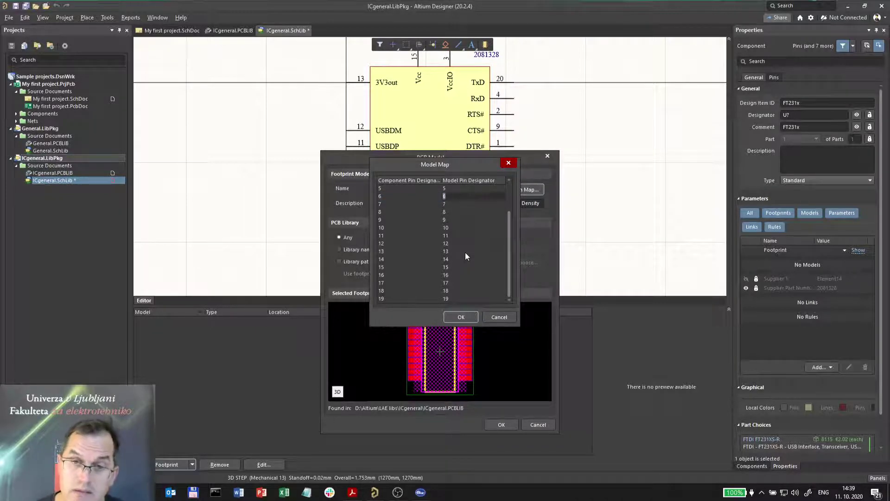
{"action": "left_click", "coordinate": [457, 220]}
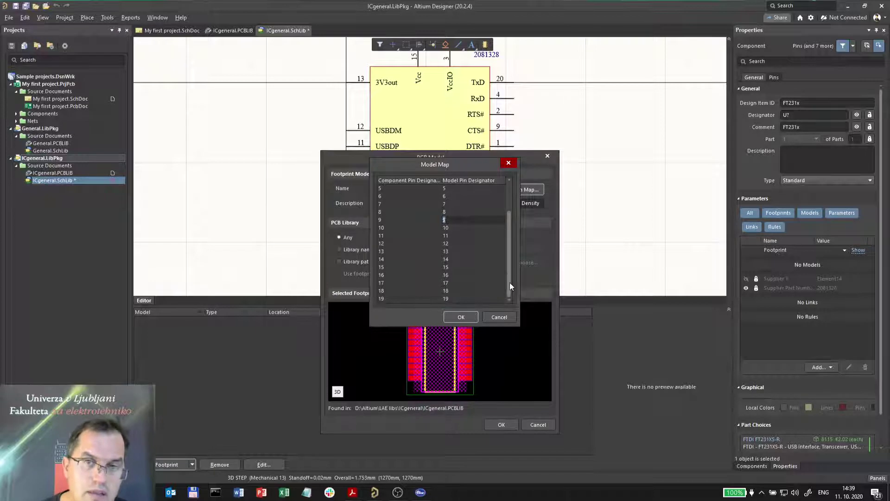
{"action": "left_click_drag", "start_coordinate": [510, 283], "coordinate": [508, 251]}
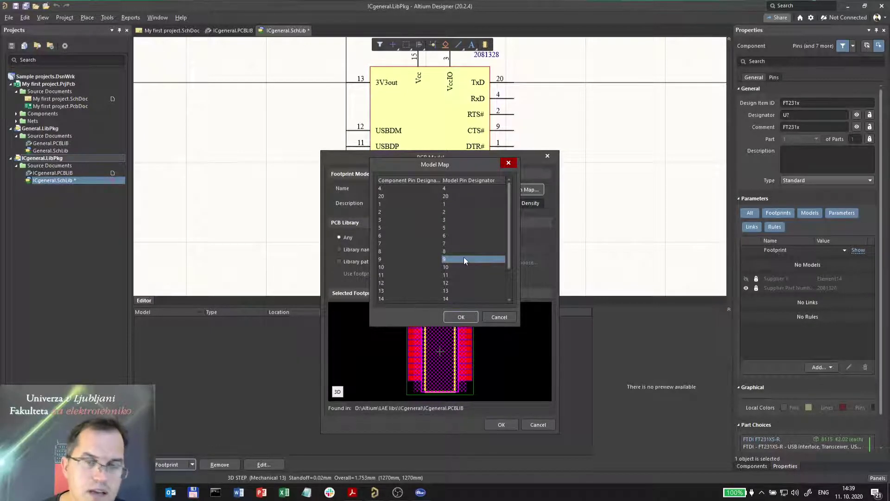
{"action": "left_click", "coordinate": [468, 316]}
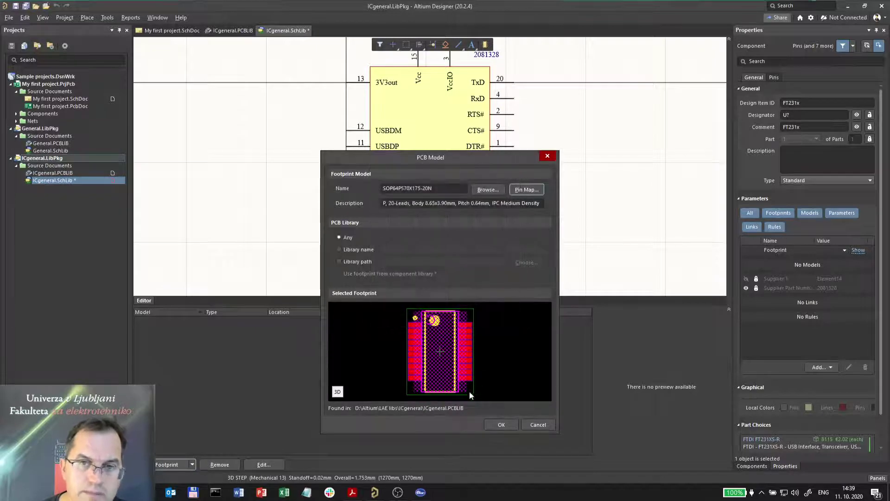
- Confirm the SOP64P570X175-20N footprint for FT231x, save ICgeneral.SchLib and compile ICgeneral.LibPkg
{"action": "left_click", "coordinate": [502, 425]}
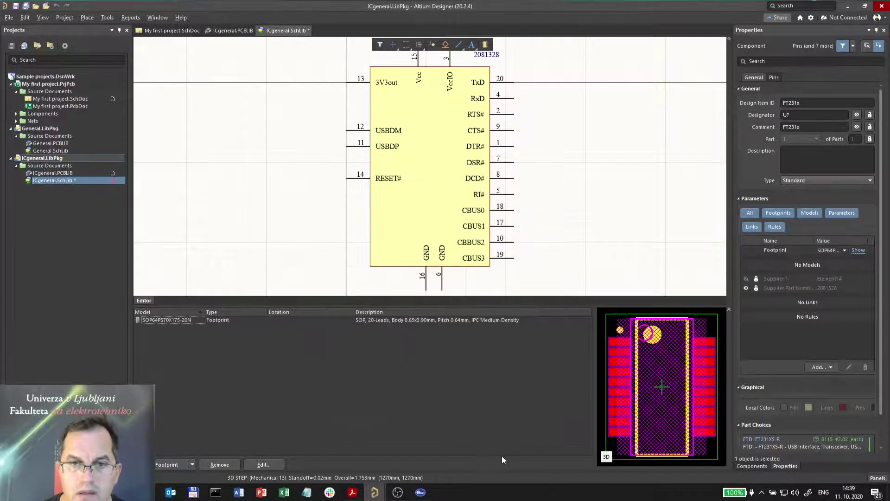
{"action": "left_click", "coordinate": [56, 180]}
{"action": "left_click", "coordinate": [87, 216]}
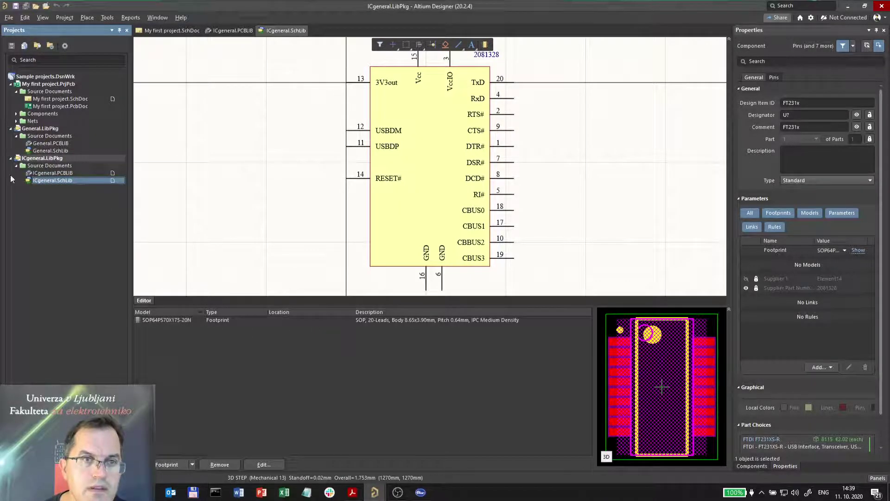
{"action": "right_click", "coordinate": [36, 161]}
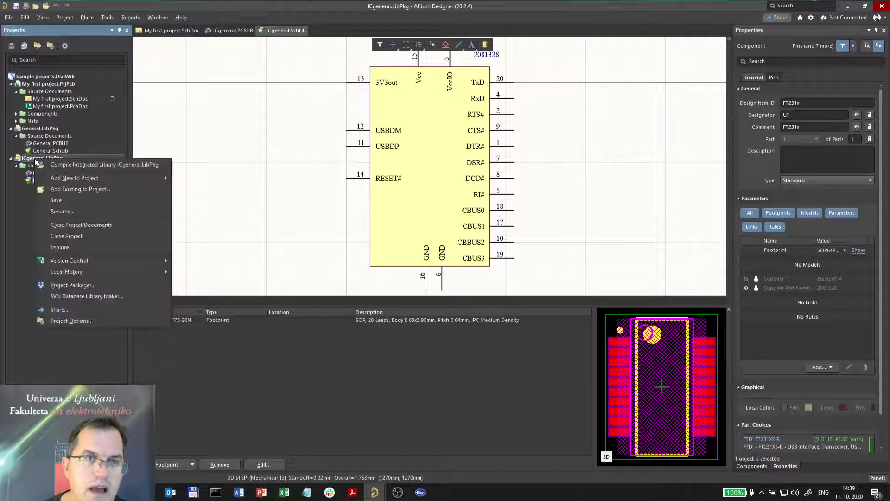
{"action": "left_click", "coordinate": [60, 165]}
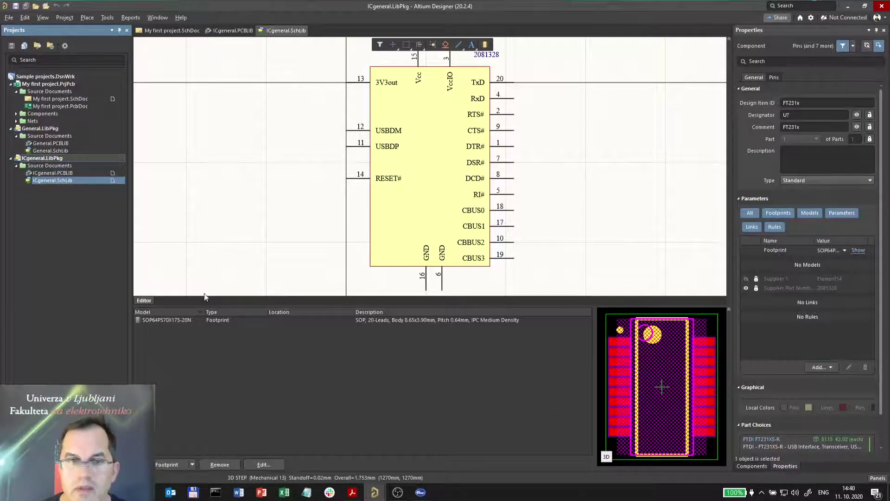
- In My first project.SchDoc, place FT231x from ICgeneral.IntLib left of the transistor circuit
{"action": "double_click", "coordinate": [60, 98]}
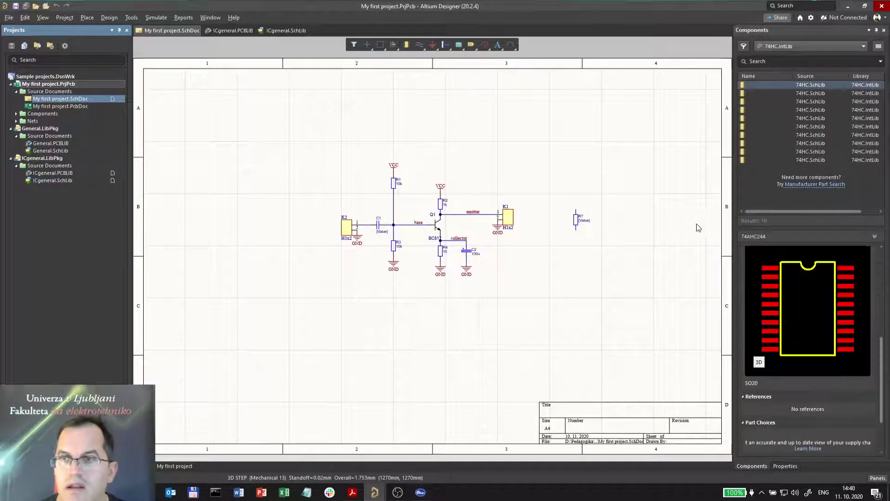
{"action": "left_click", "coordinate": [791, 46]}
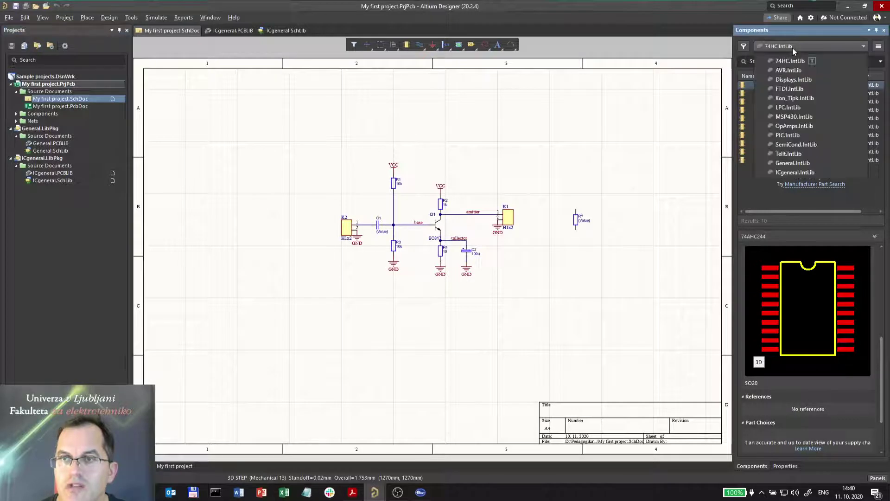
{"action": "left_click", "coordinate": [786, 174]}
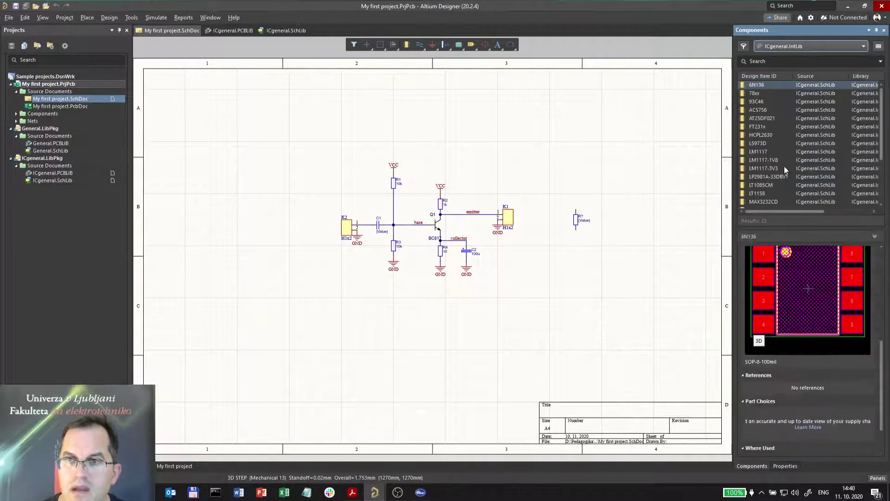
{"action": "left_click", "coordinate": [765, 126]}
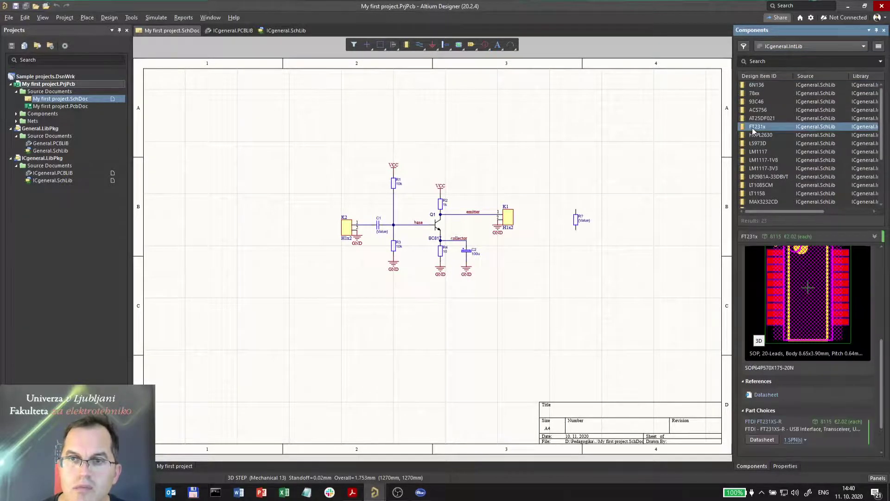
{"action": "left_click_drag", "start_coordinate": [752, 127], "coordinate": [192, 169]}
{"action": "left_click", "coordinate": [426, 339]}
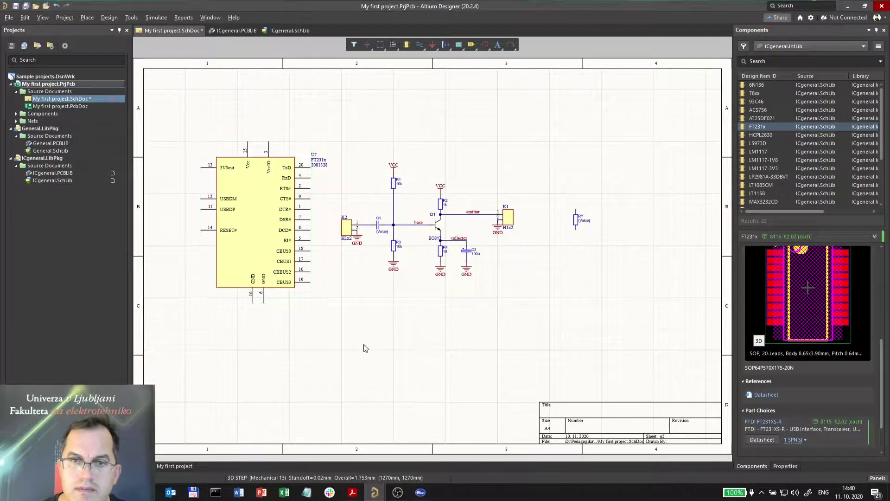